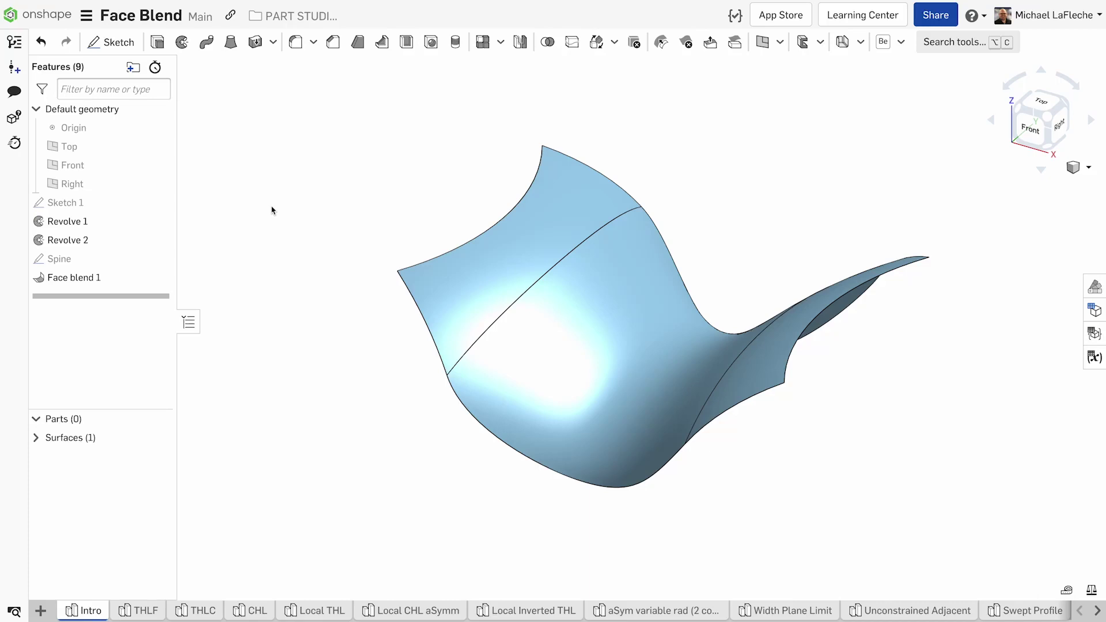
Delete Face blend 1 and view the two revolved surfaces from the Front
{"action": "right_click", "coordinate": [81, 277]}
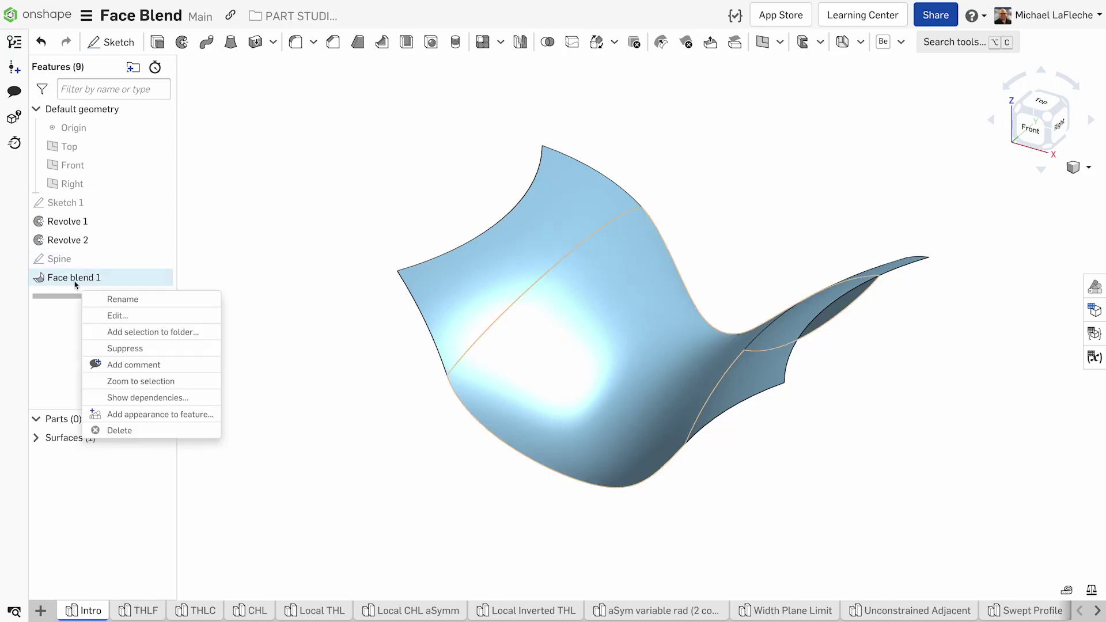
{"action": "left_click", "coordinate": [130, 436]}
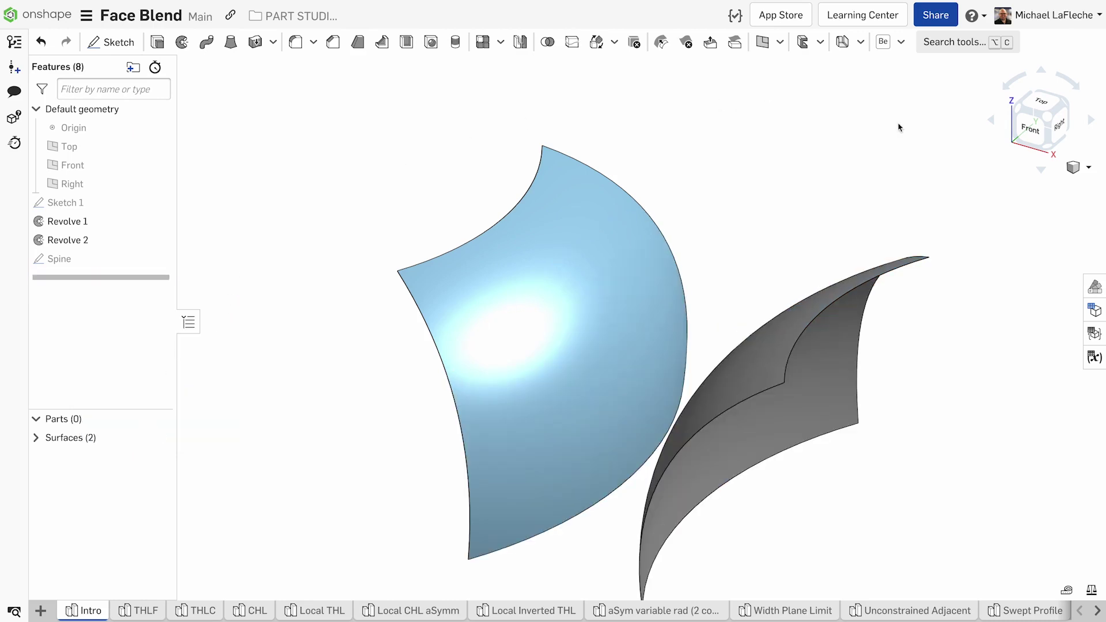
{"action": "left_click", "coordinate": [1034, 135]}
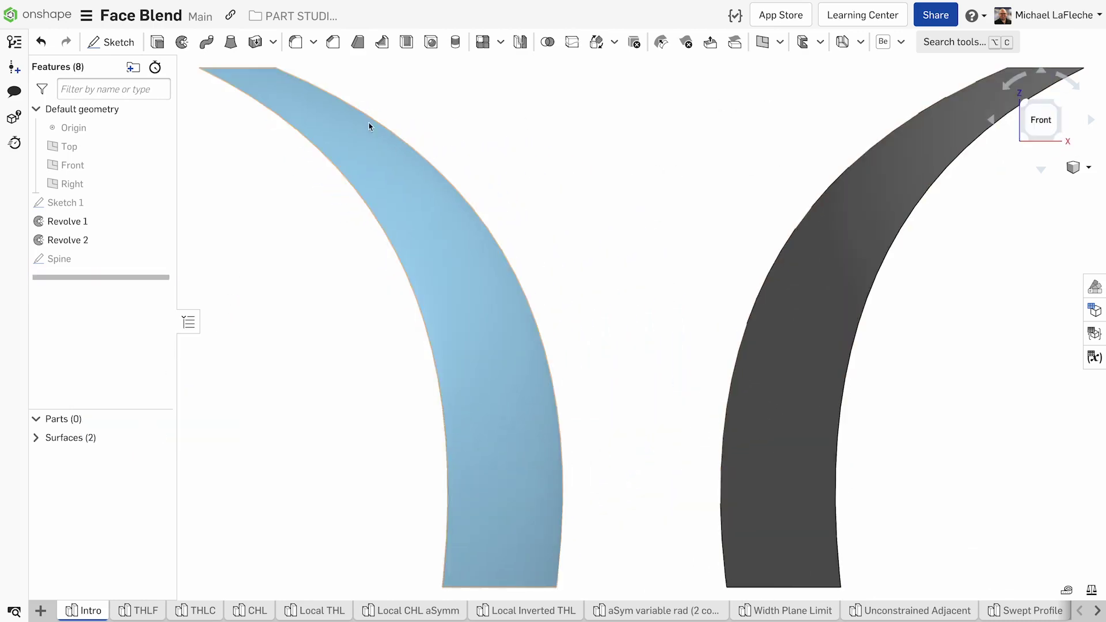
Start a face blend with the left surface as Side 1 and the right as Side 2
{"action": "left_click", "coordinate": [311, 45]}
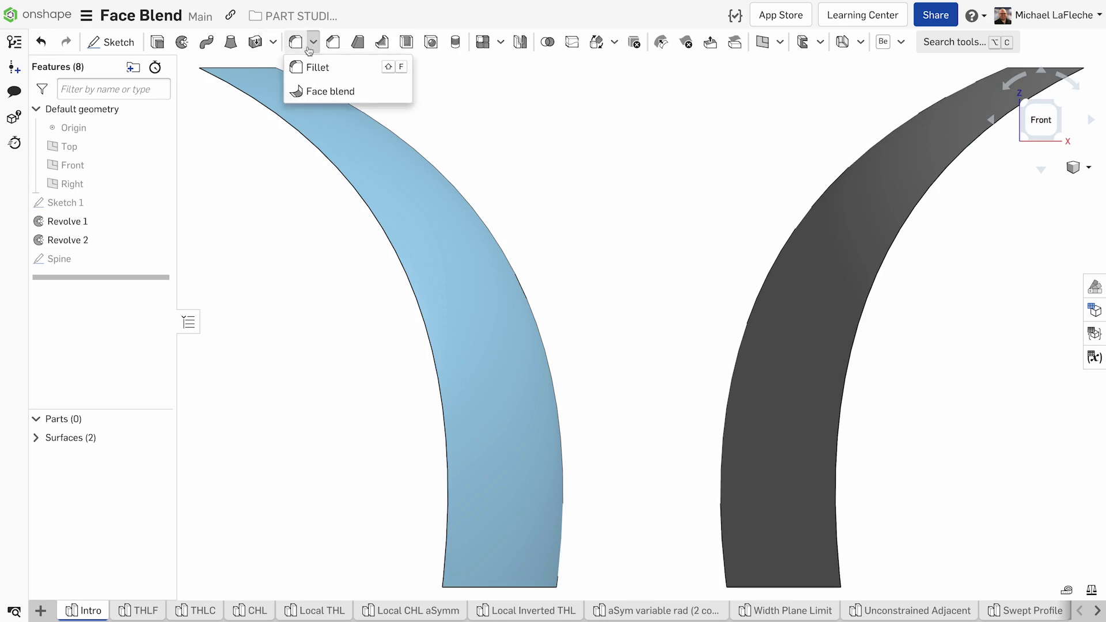
{"action": "left_click", "coordinate": [311, 91]}
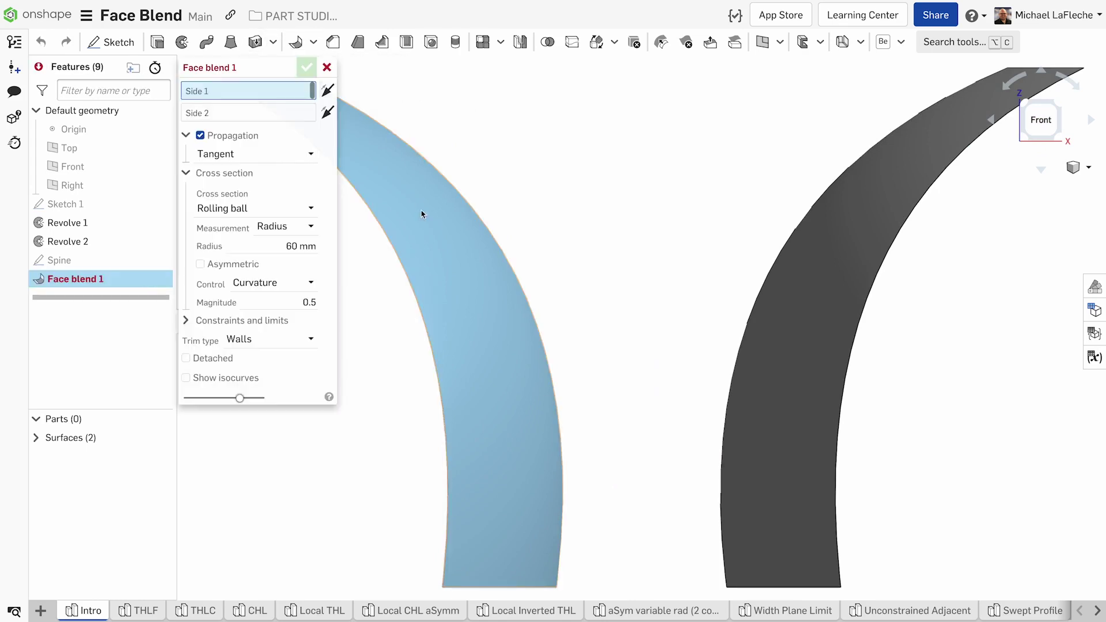
{"action": "left_click", "coordinate": [431, 245]}
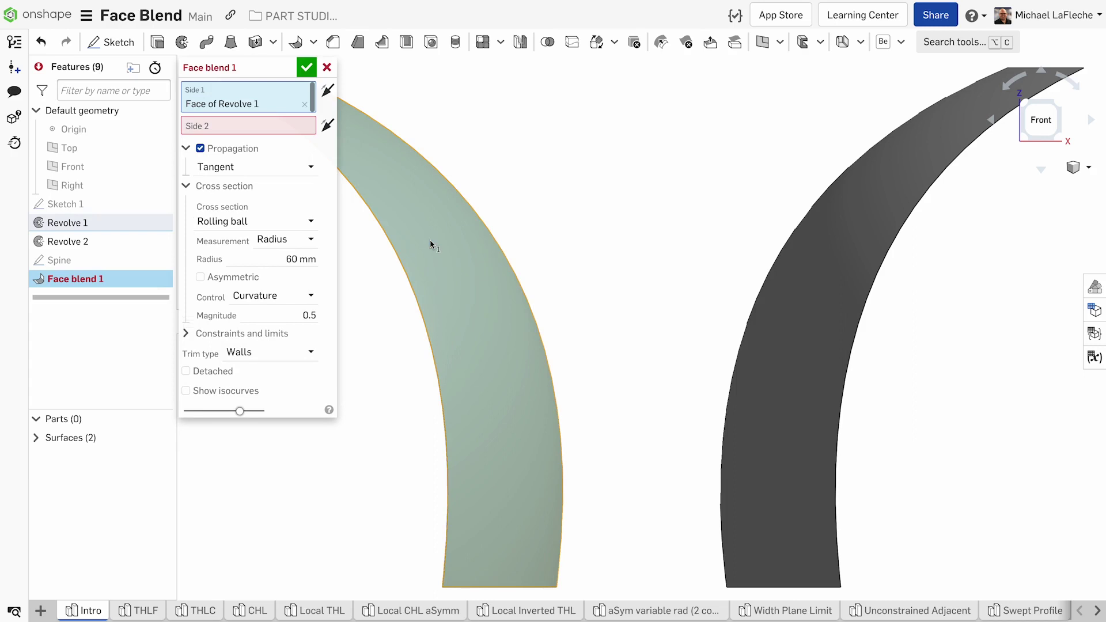
{"action": "left_click", "coordinate": [795, 279]}
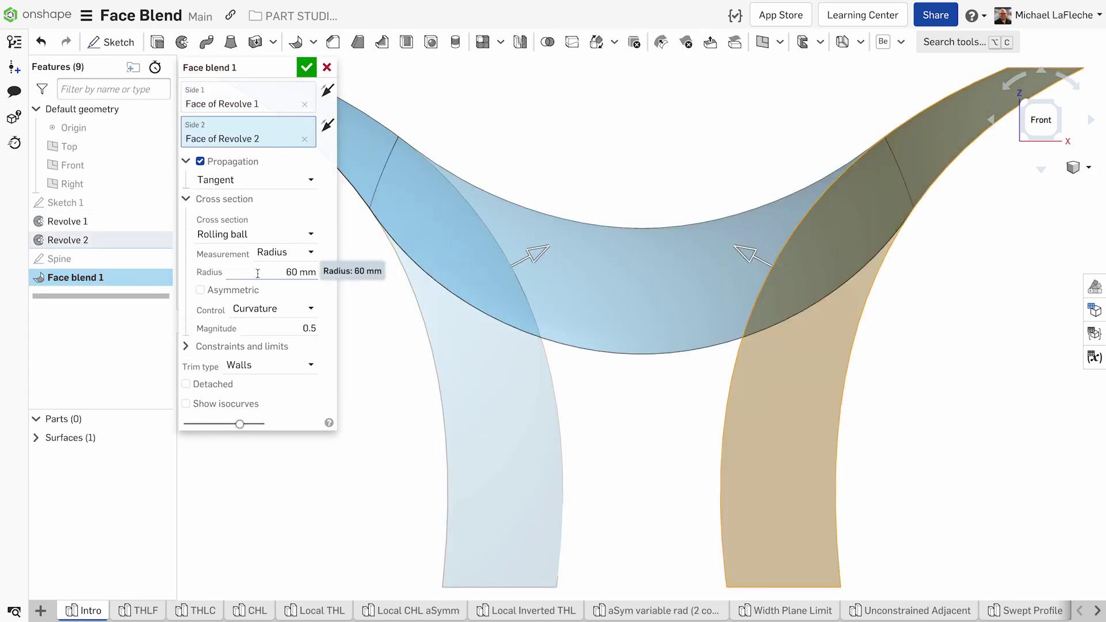
Preview Circular and Conic control, then settle on Curvature control
{"action": "left_click", "coordinate": [252, 308]}
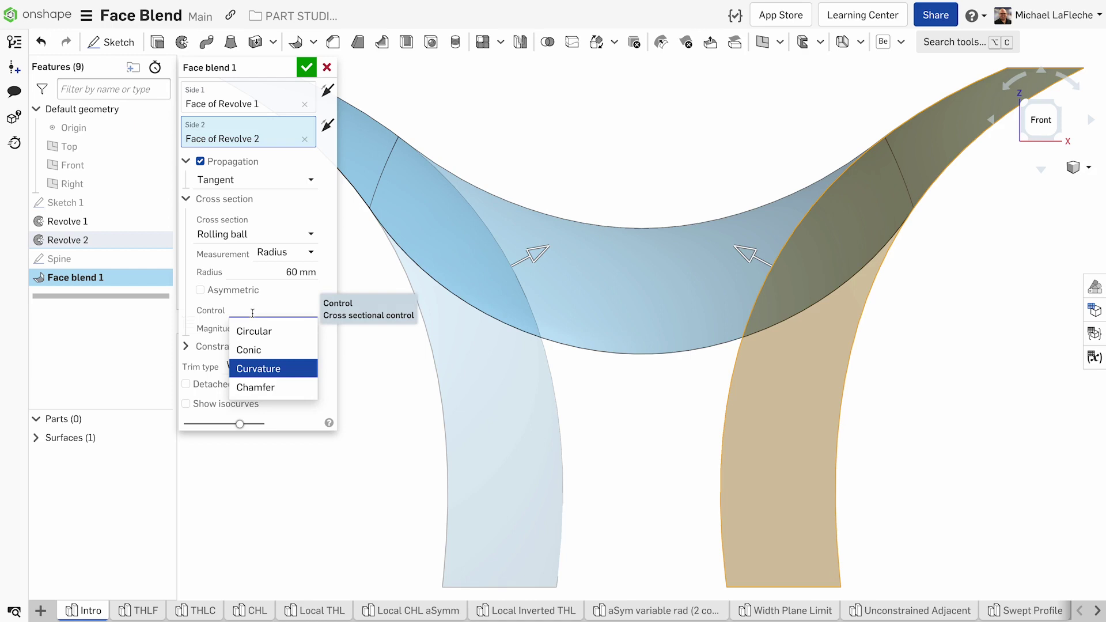
{"action": "left_click", "coordinate": [259, 332]}
{"action": "left_click", "coordinate": [262, 316]}
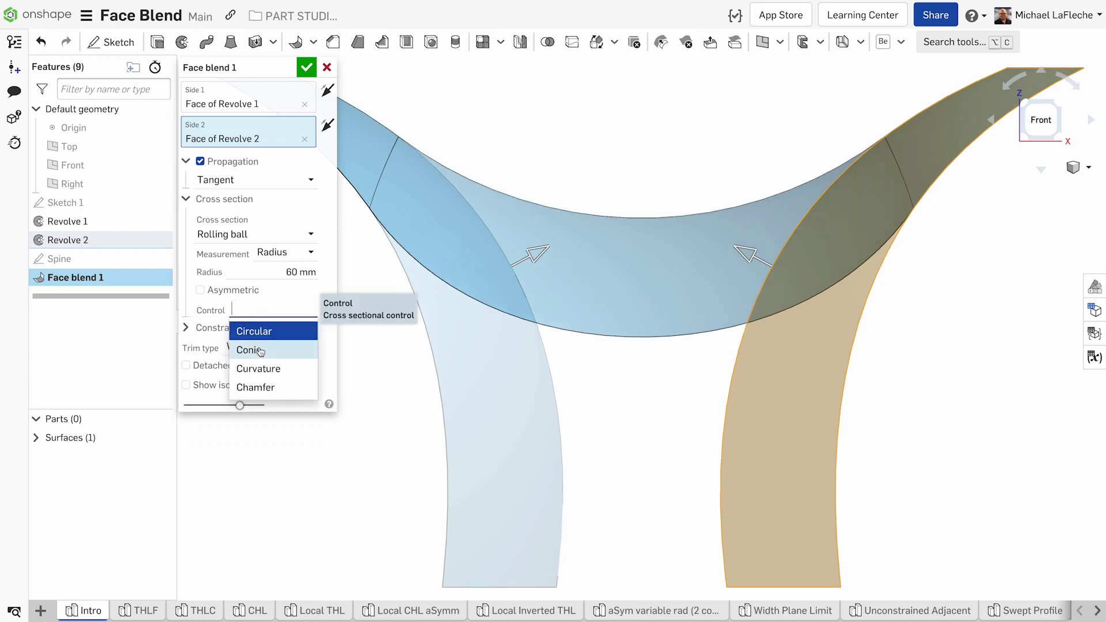
{"action": "left_click", "coordinate": [259, 351]}
{"action": "left_click", "coordinate": [260, 309]}
{"action": "left_click", "coordinate": [259, 368]}
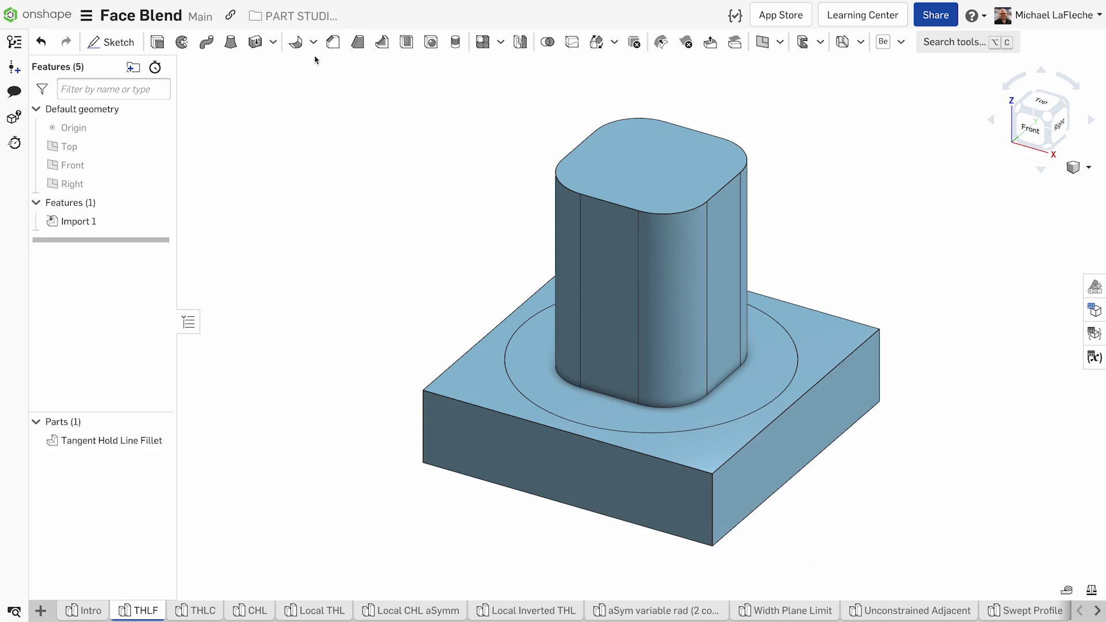
Start a 40 mm face blend between the THLF pillar face and the base face
{"action": "left_click", "coordinate": [314, 41]}
{"action": "left_click", "coordinate": [319, 91]}
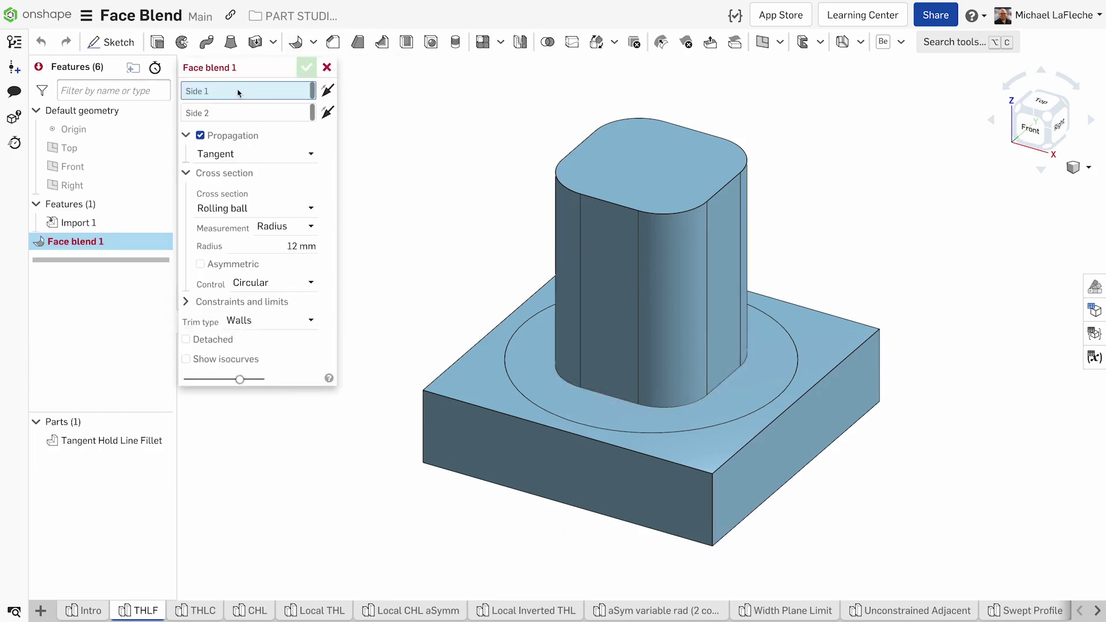
{"action": "left_click", "coordinate": [611, 319]}
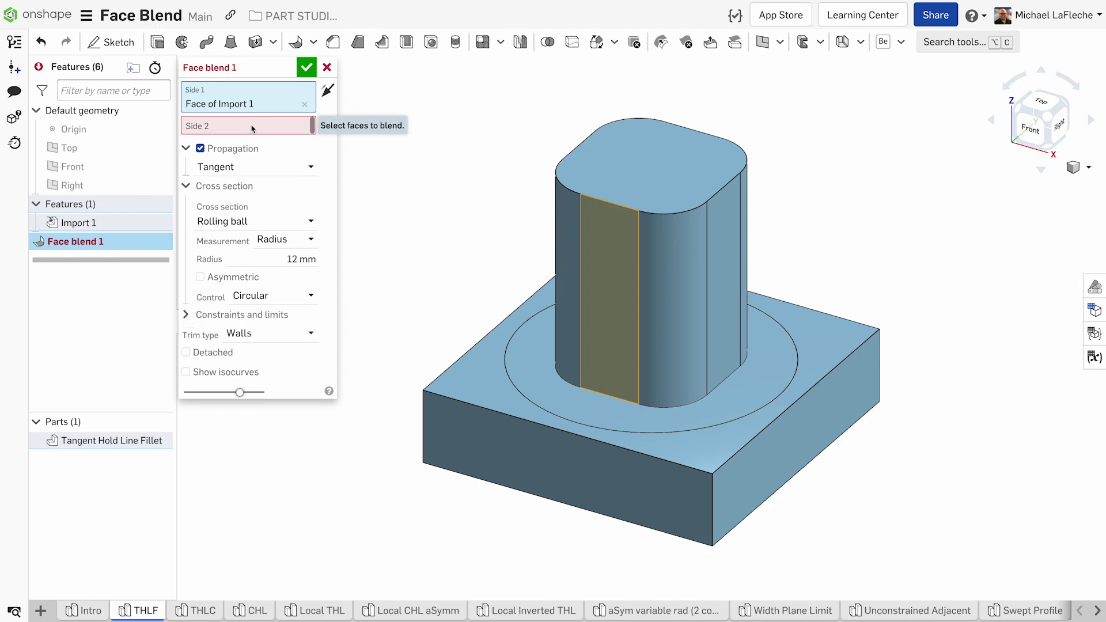
{"action": "left_click", "coordinate": [288, 259]}
{"action": "type", "text": "450"}
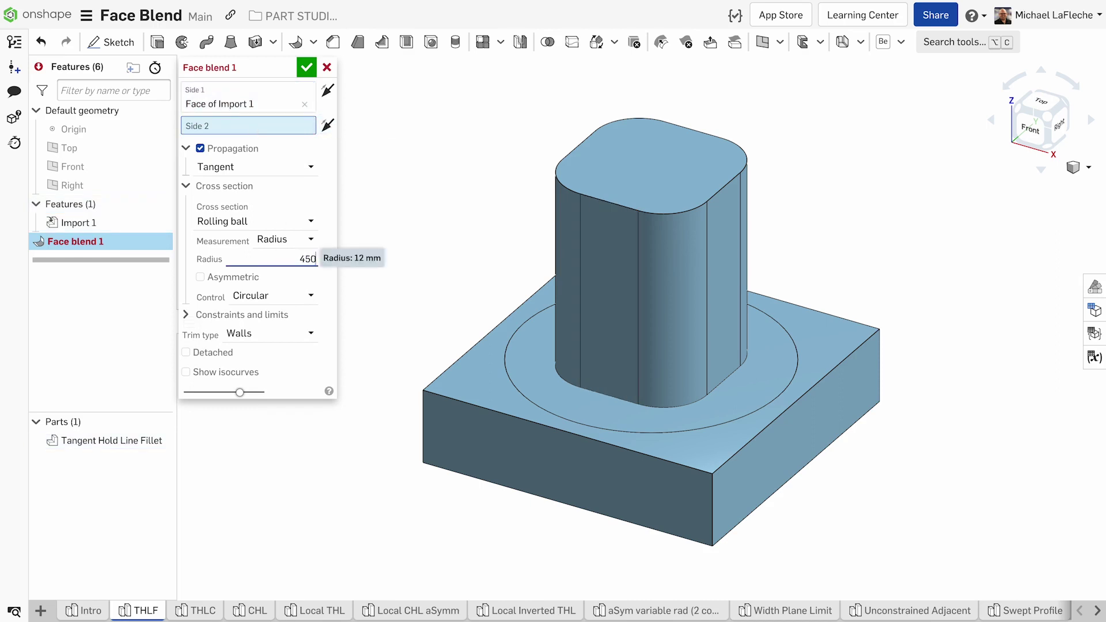
{"action": "key", "text": "Return"}
{"action": "type", "text": "40"}
{"action": "key", "text": "Return"}
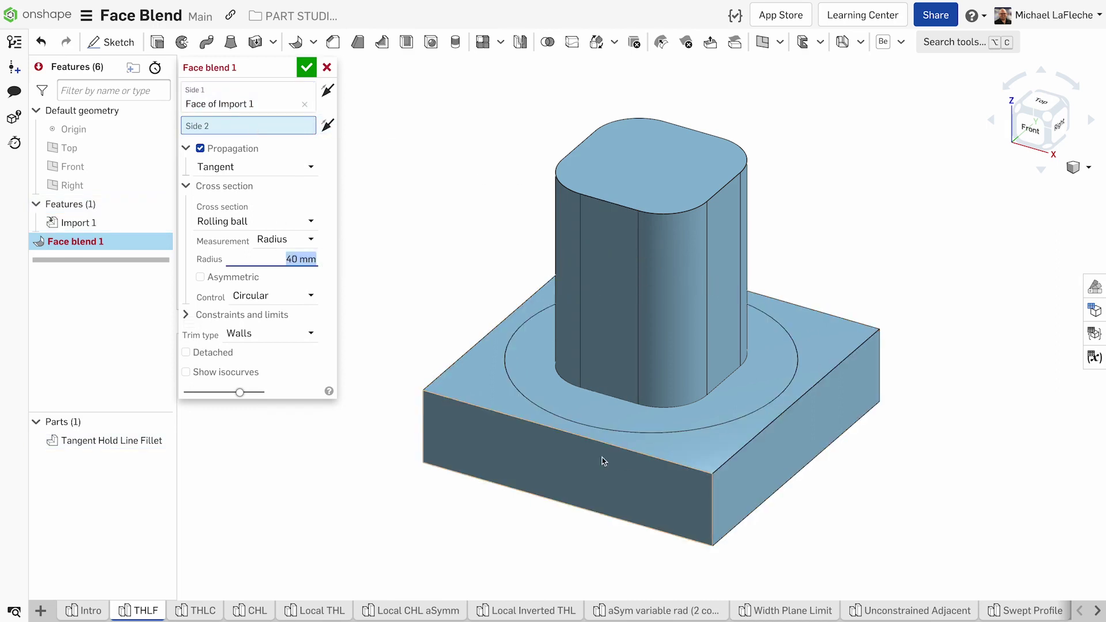
{"action": "left_click", "coordinate": [590, 394]}
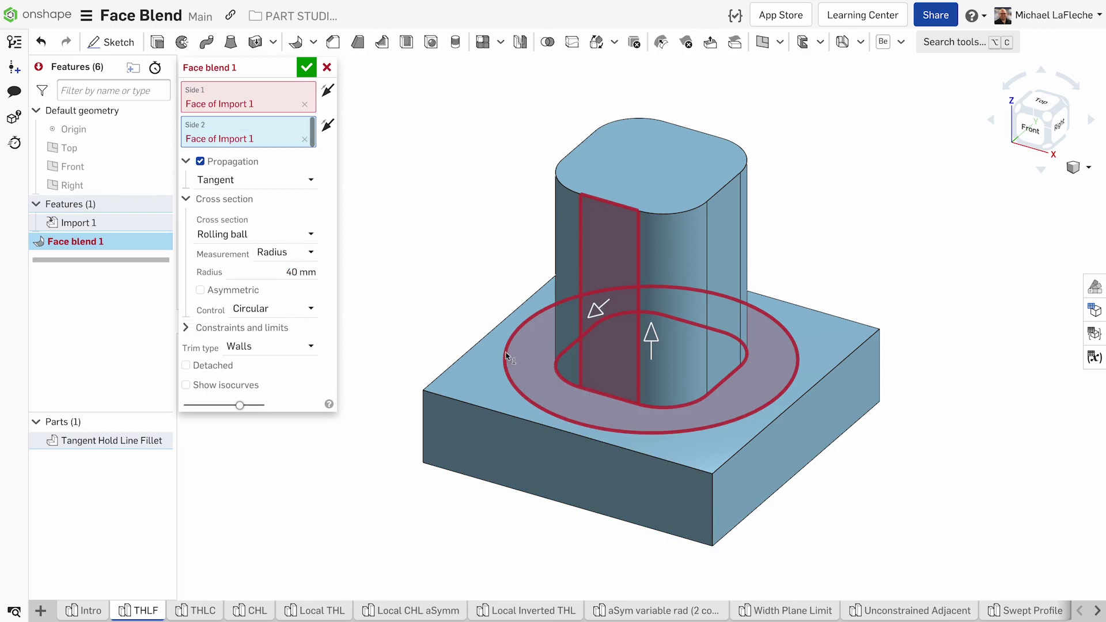
Enable tangent hold lines using the outer circular edge
{"action": "left_click", "coordinate": [226, 328]}
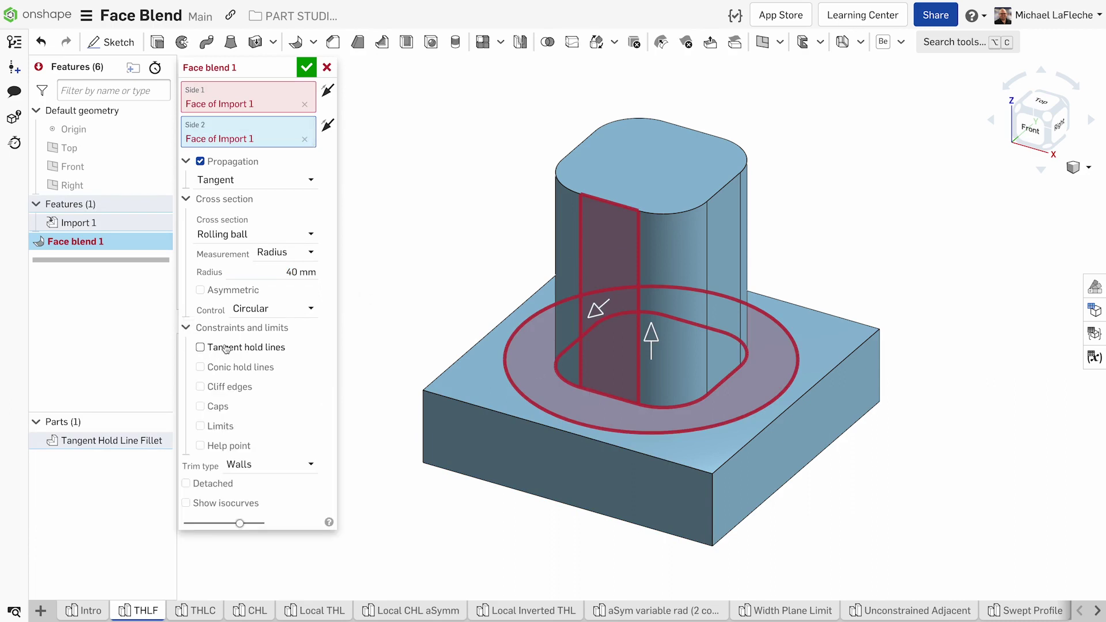
{"action": "left_click", "coordinate": [226, 348]}
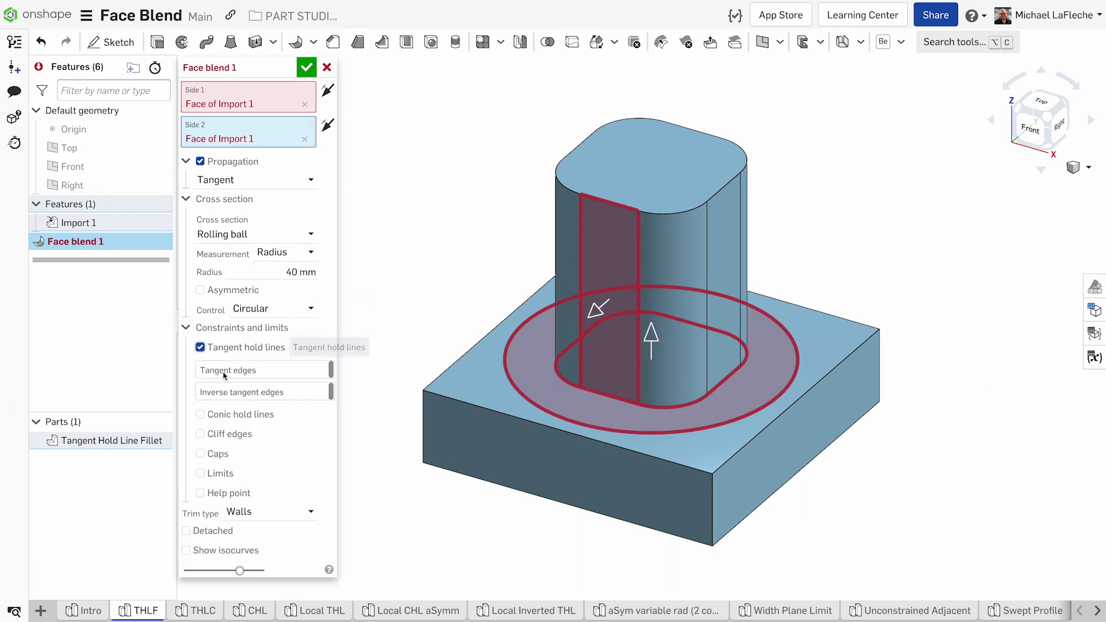
{"action": "left_click", "coordinate": [531, 405]}
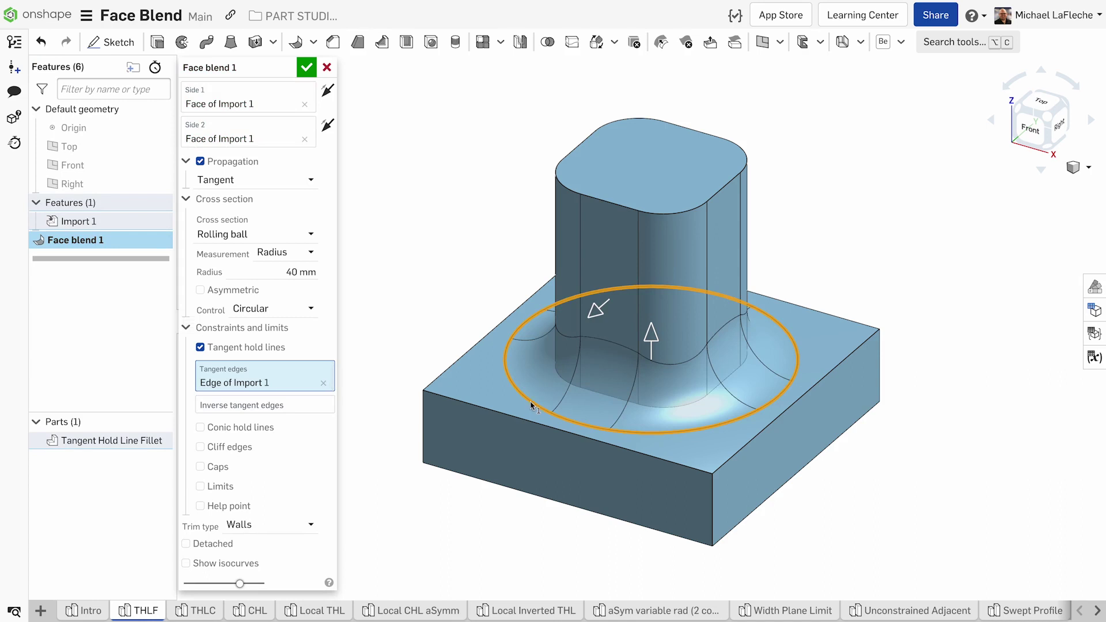
Toggle the Detached and Show isocurves options on and back off
{"action": "left_click", "coordinate": [225, 537]}
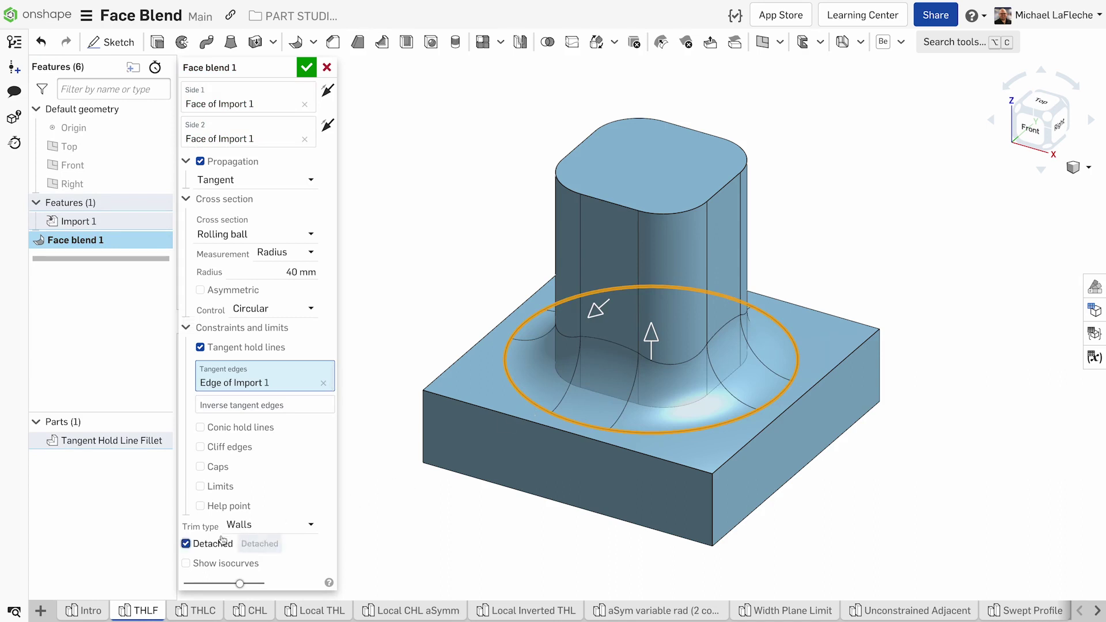
{"action": "left_click", "coordinate": [222, 541]}
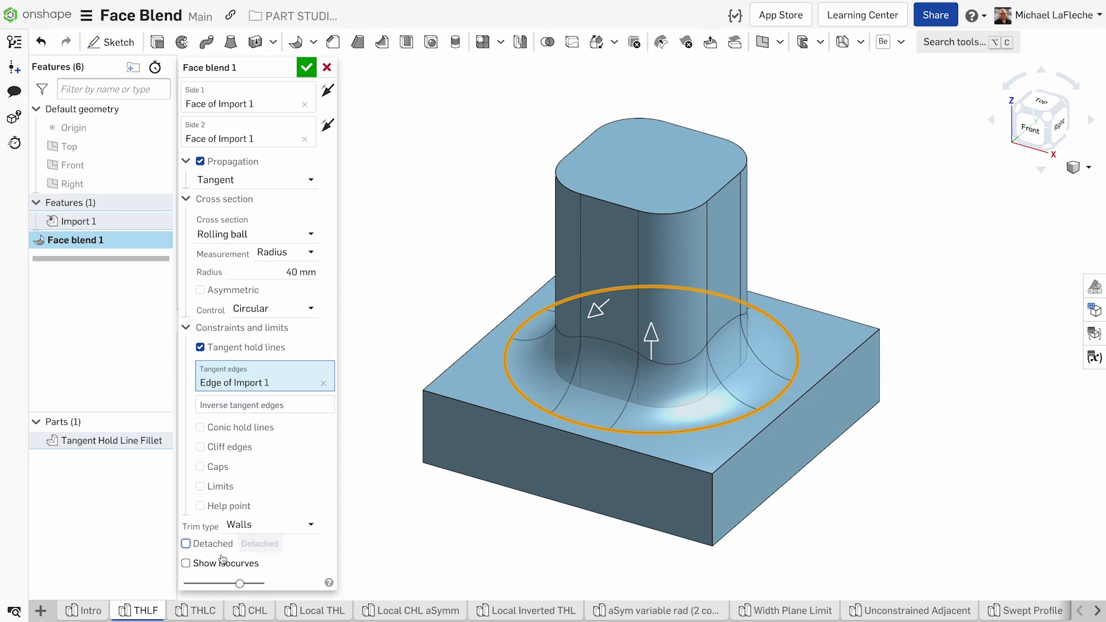
{"action": "left_click", "coordinate": [224, 563]}
{"action": "left_click", "coordinate": [224, 563]}
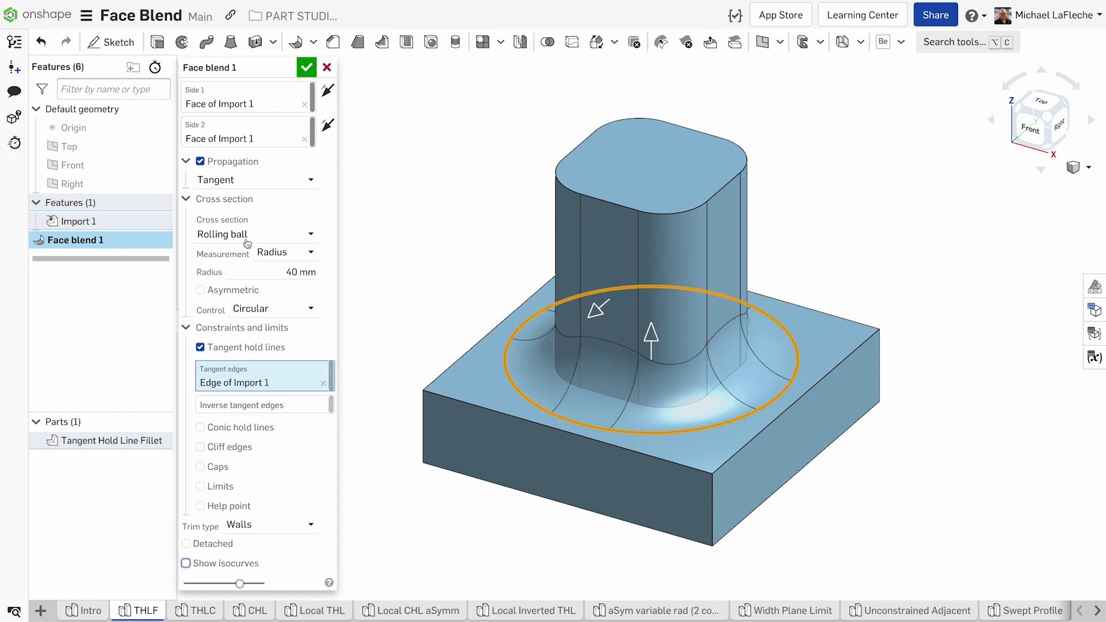
Try Conic control, then Curvature control with magnitude 0.2 and then 0.5
{"action": "left_click", "coordinate": [252, 311]}
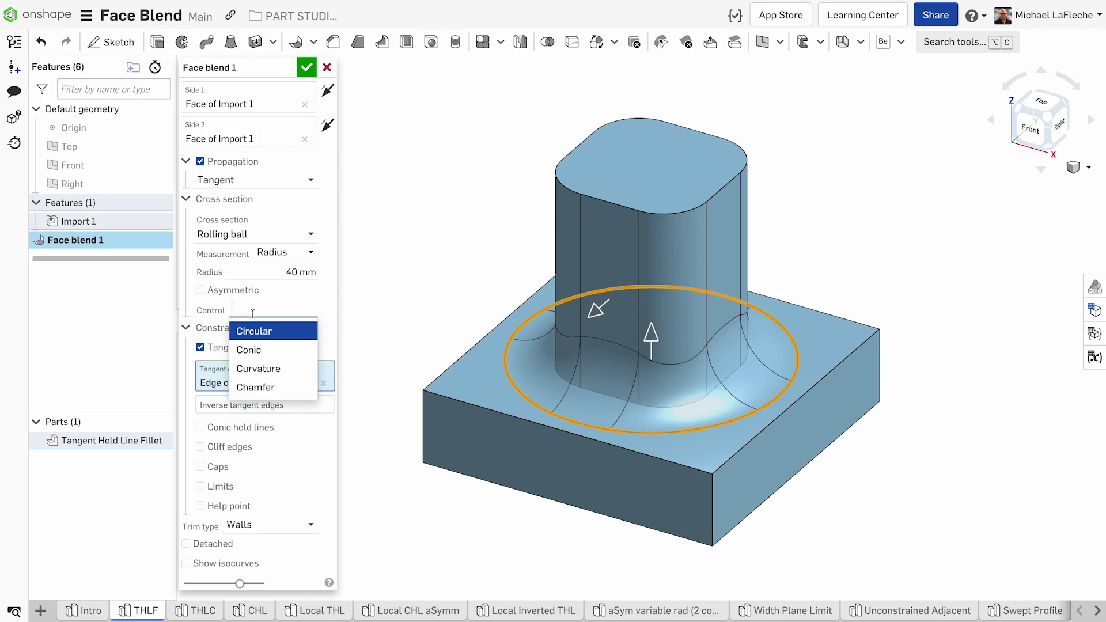
{"action": "left_click", "coordinate": [255, 356]}
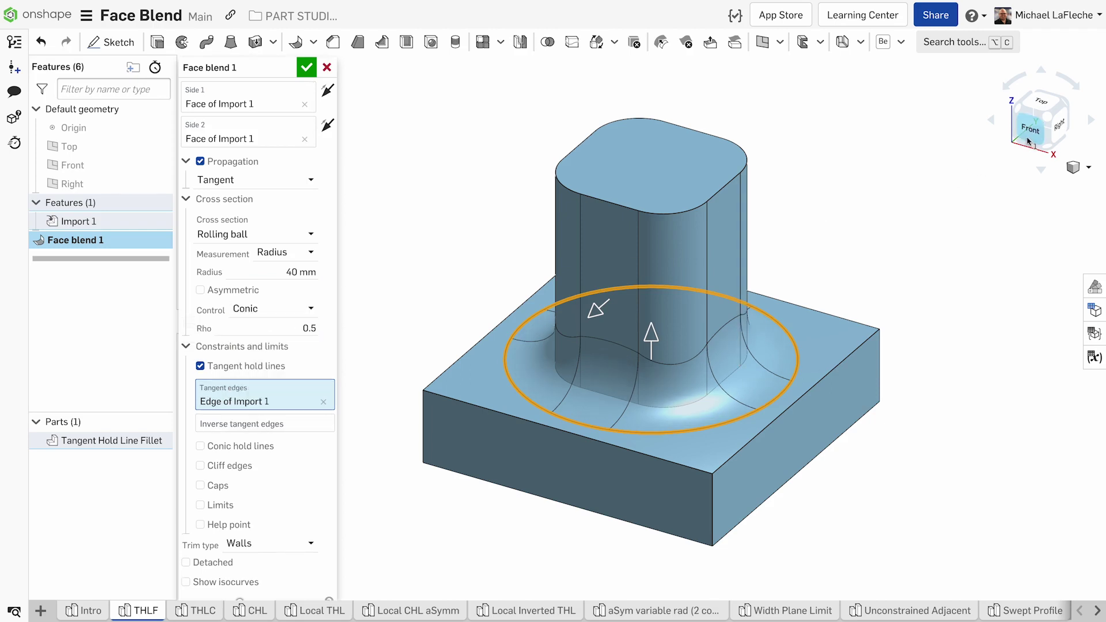
{"action": "key", "text": "shift+1"}
{"action": "left_click", "coordinate": [264, 315]}
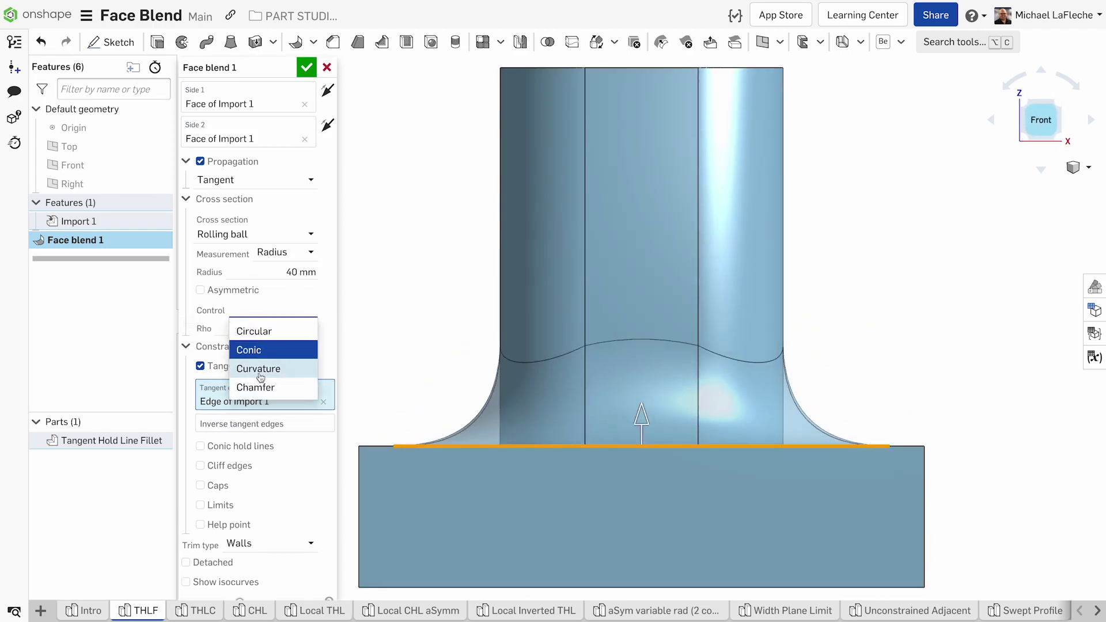
{"action": "left_click", "coordinate": [261, 372]}
{"action": "left_click", "coordinate": [299, 329]}
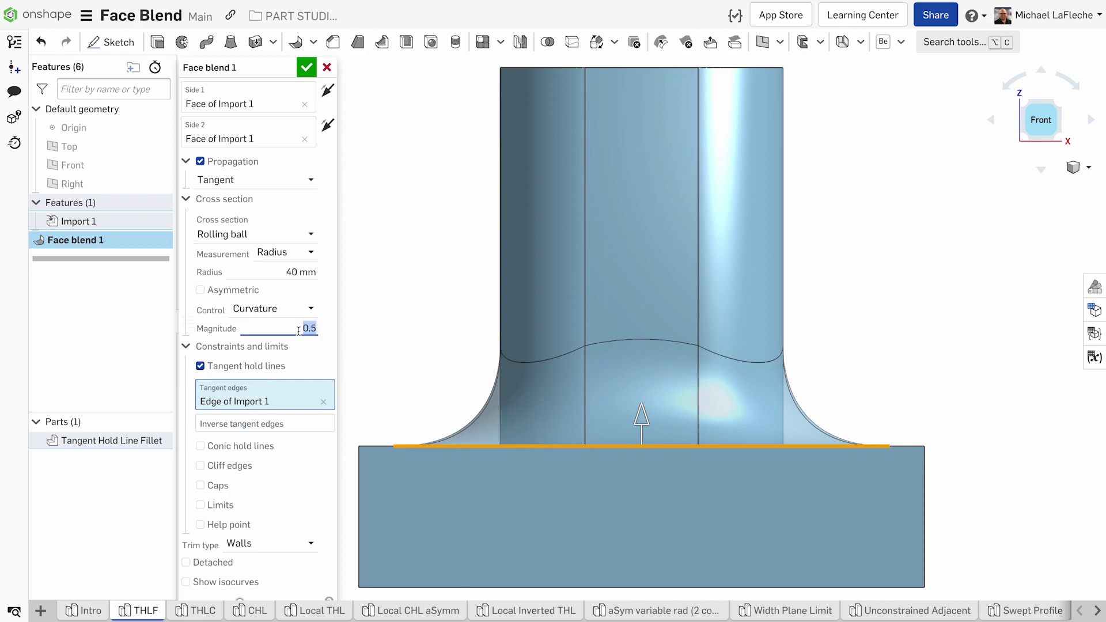
{"action": "type", "text": "0.2"}
{"action": "key", "text": "Return"}
{"action": "type", "text": "0.5"}
{"action": "key", "text": "Return"}
Switch the blend control to Chamfer and close the face blend dialog
{"action": "left_click", "coordinate": [291, 309]}
{"action": "left_click", "coordinate": [283, 388]}
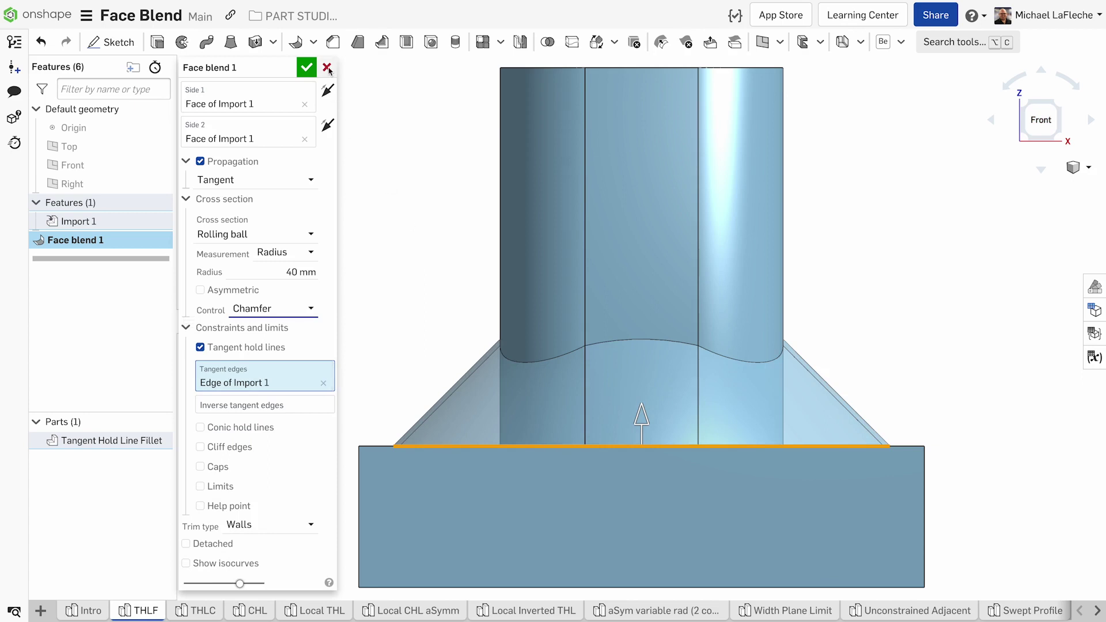
{"action": "left_click", "coordinate": [307, 68]}
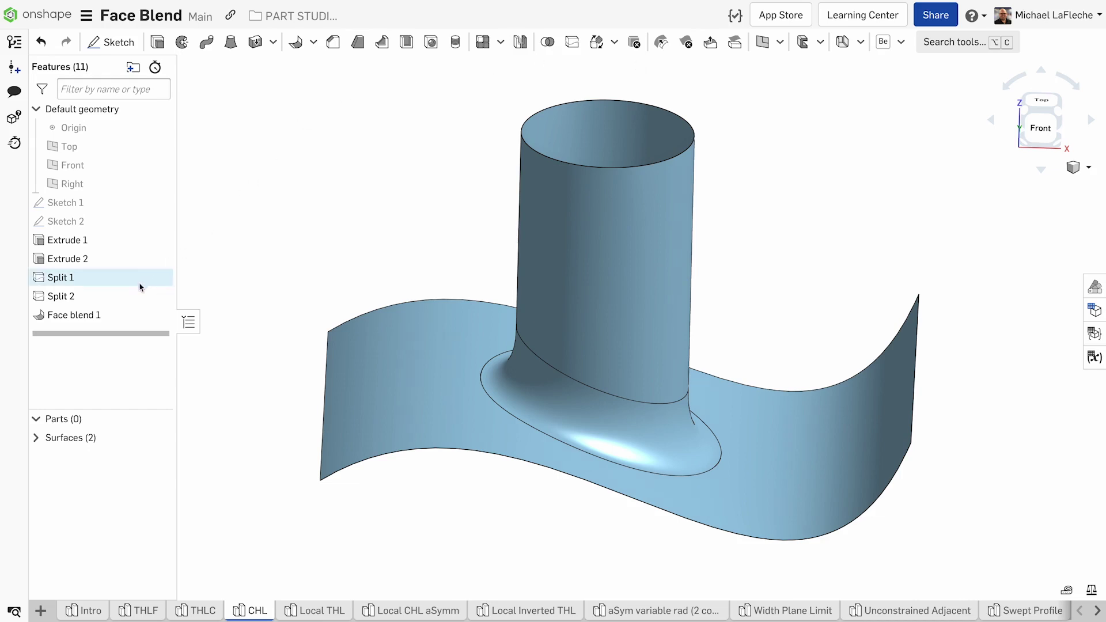
Suppress Face blend 1 and start a face blend between the cylinder and the wavy sheet
{"action": "right_click", "coordinate": [106, 315]}
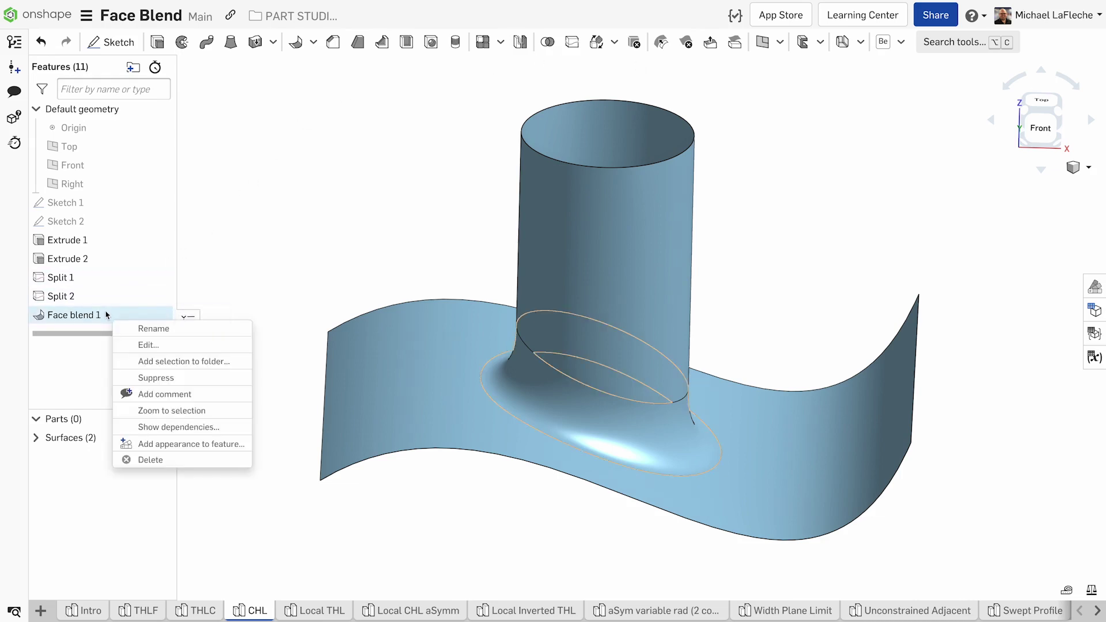
{"action": "left_click", "coordinate": [151, 377]}
{"action": "left_click", "coordinate": [313, 42]}
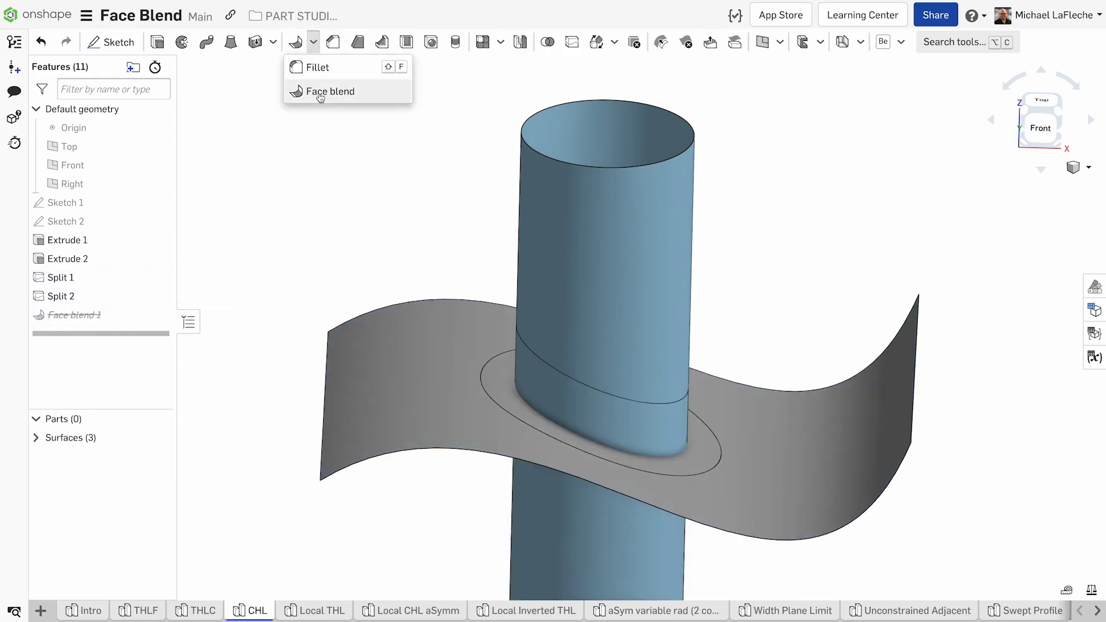
{"action": "left_click", "coordinate": [320, 92]}
{"action": "middle_click_drag", "start_coordinate": [421, 239], "coordinate": [434, 168]}
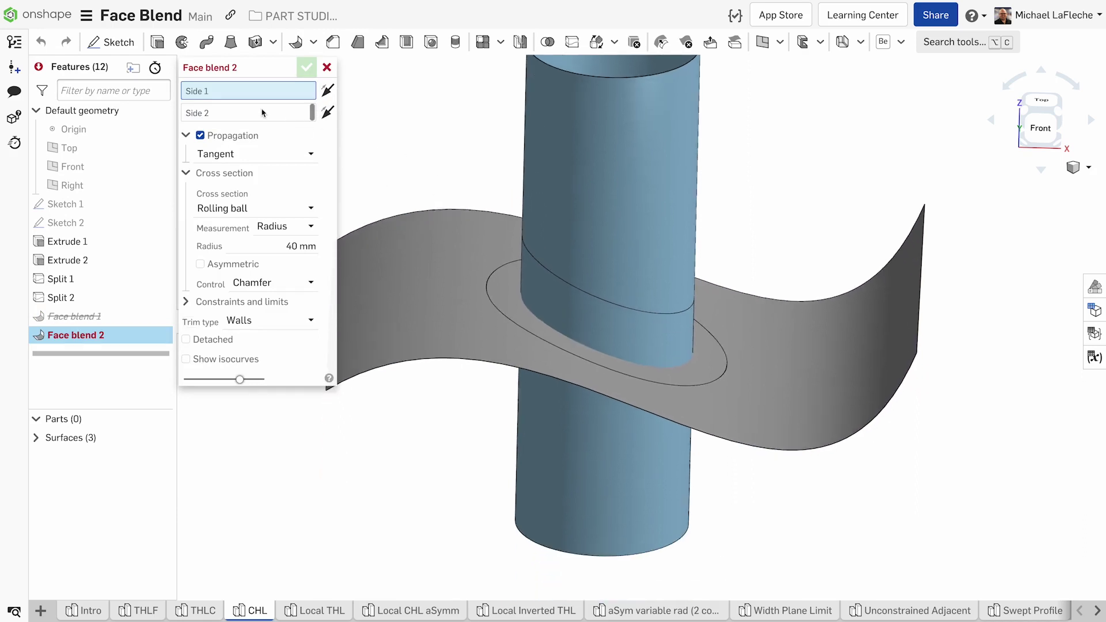
{"action": "left_click", "coordinate": [580, 442]}
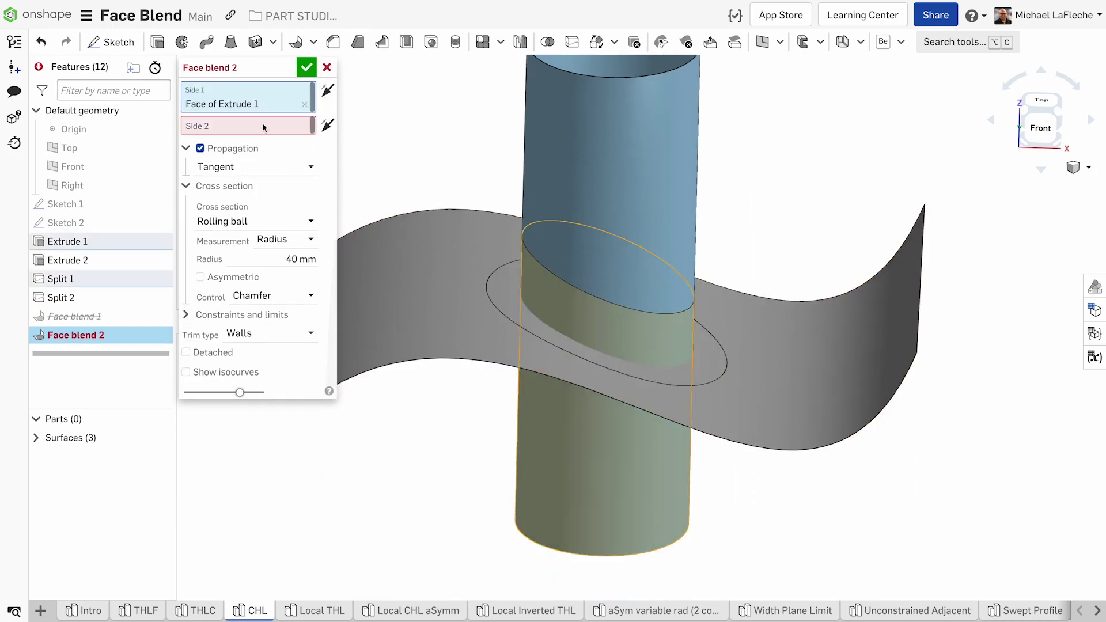
{"action": "left_click", "coordinate": [508, 291]}
Set the blend radius to 50 mm and flip the sheet side's direction
{"action": "left_click", "coordinate": [277, 269]}
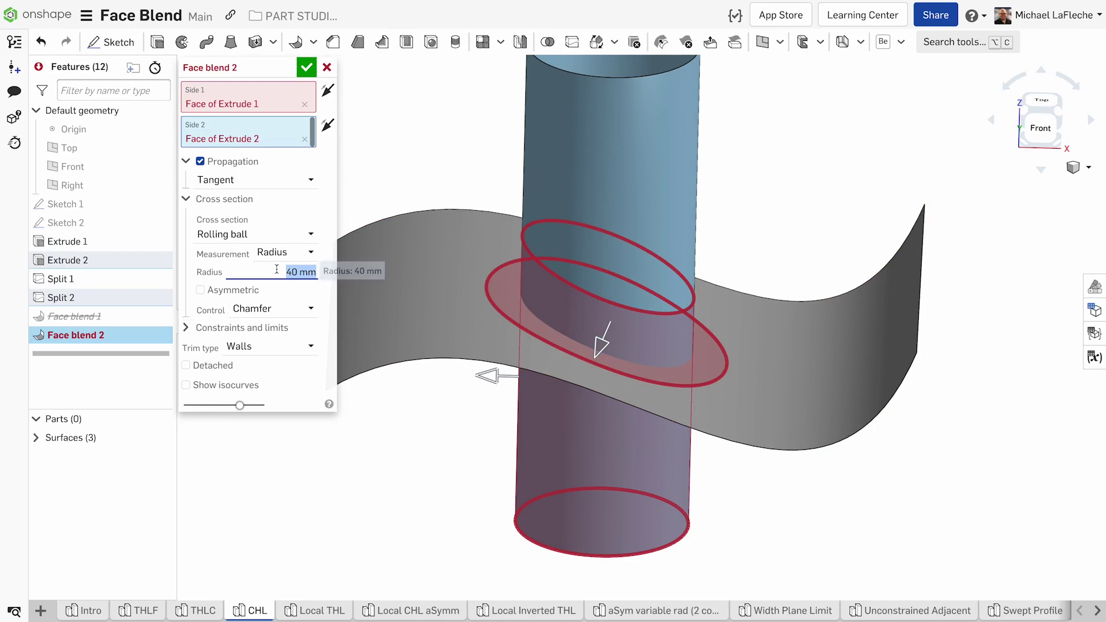
{"action": "type", "text": "50"}
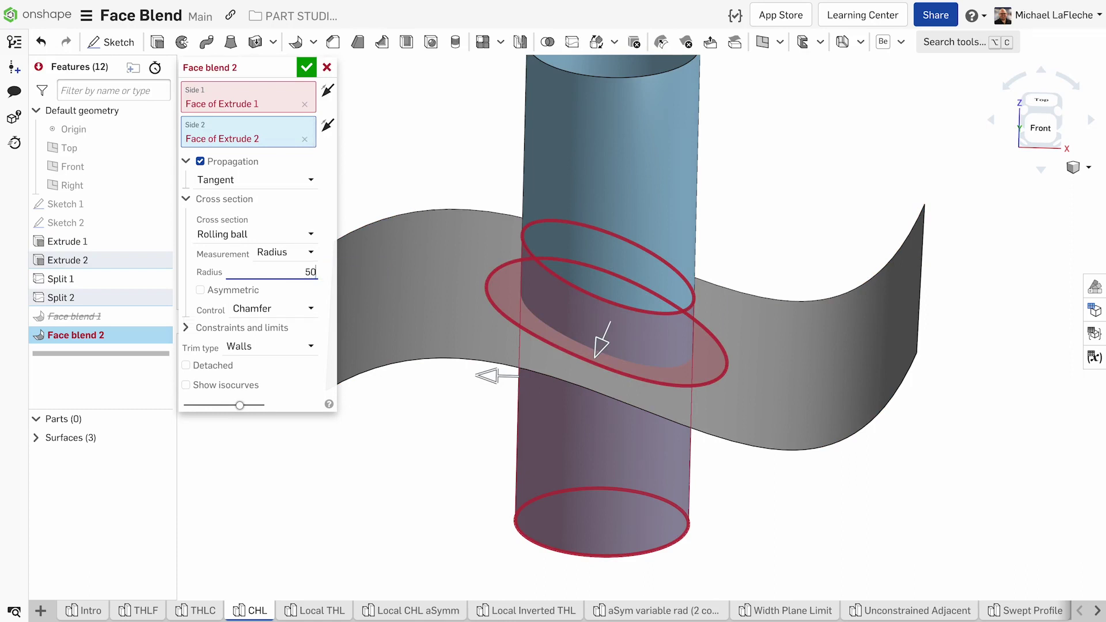
{"action": "key", "text": "Return"}
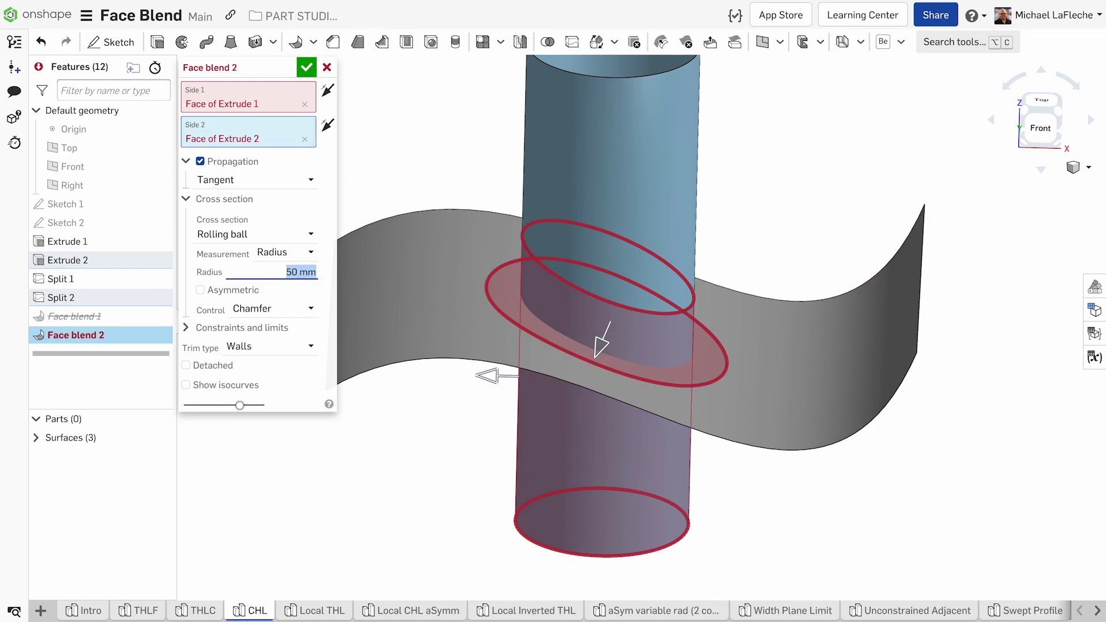
{"action": "left_click", "coordinate": [602, 359]}
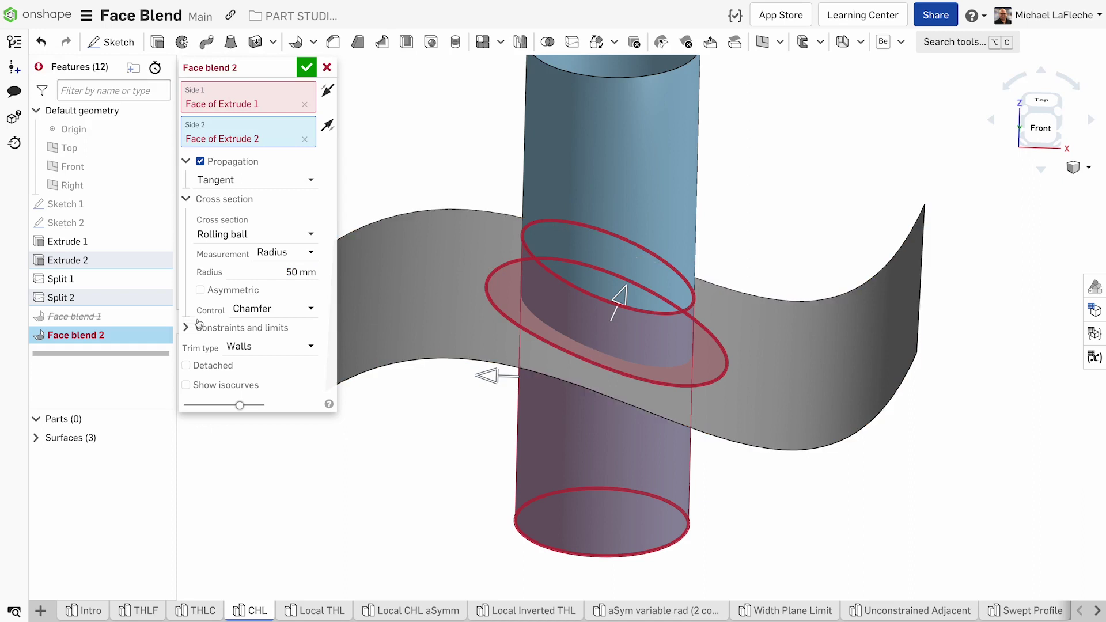
Use Circular control with conic hold lines on both split edges
{"action": "left_click", "coordinate": [244, 310]}
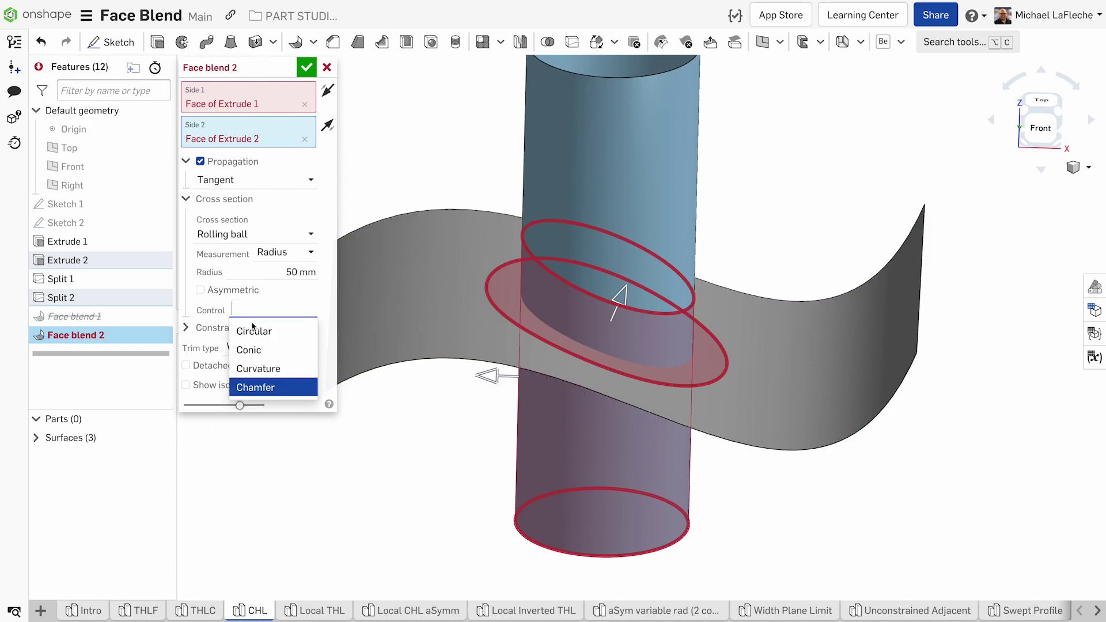
{"action": "left_click", "coordinate": [244, 332]}
{"action": "left_click", "coordinate": [243, 333]}
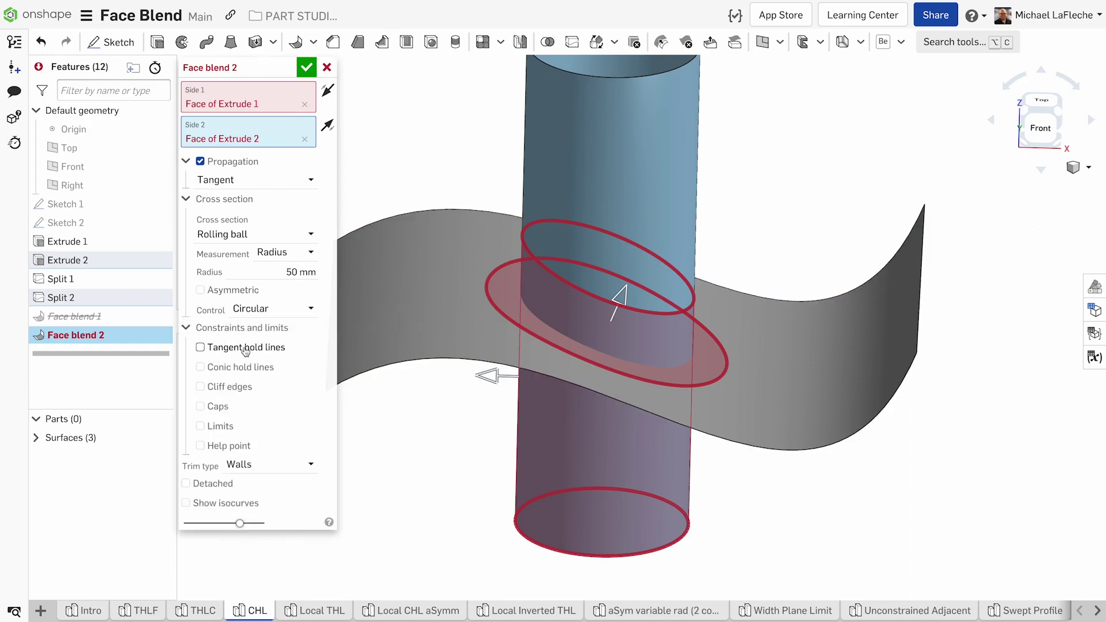
{"action": "left_click", "coordinate": [246, 369]}
{"action": "left_click", "coordinate": [247, 390]}
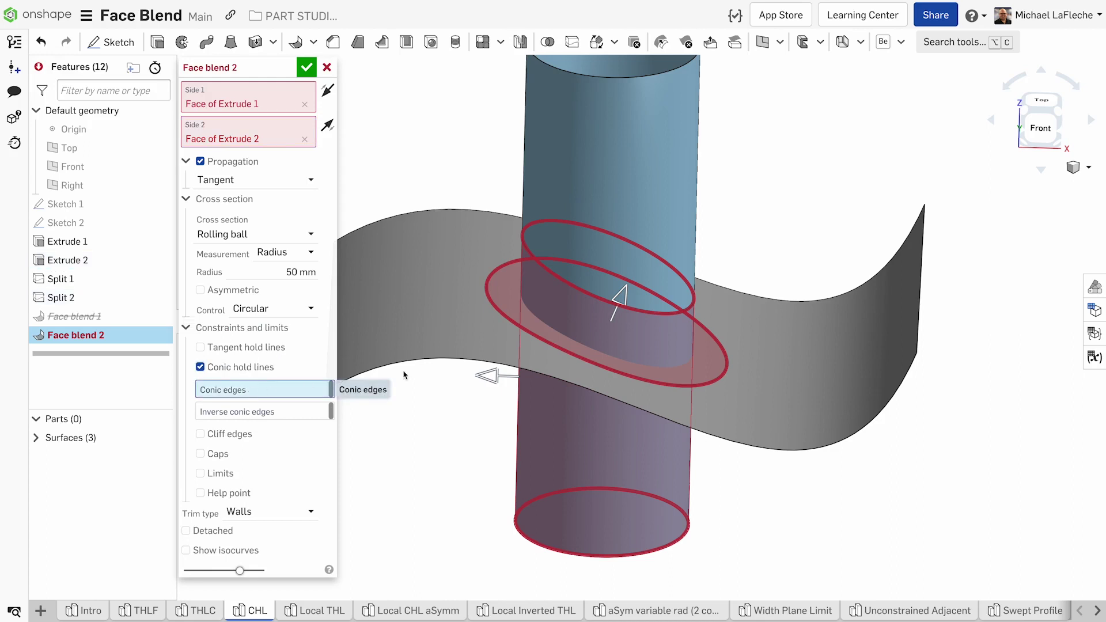
{"action": "left_click", "coordinate": [534, 312]}
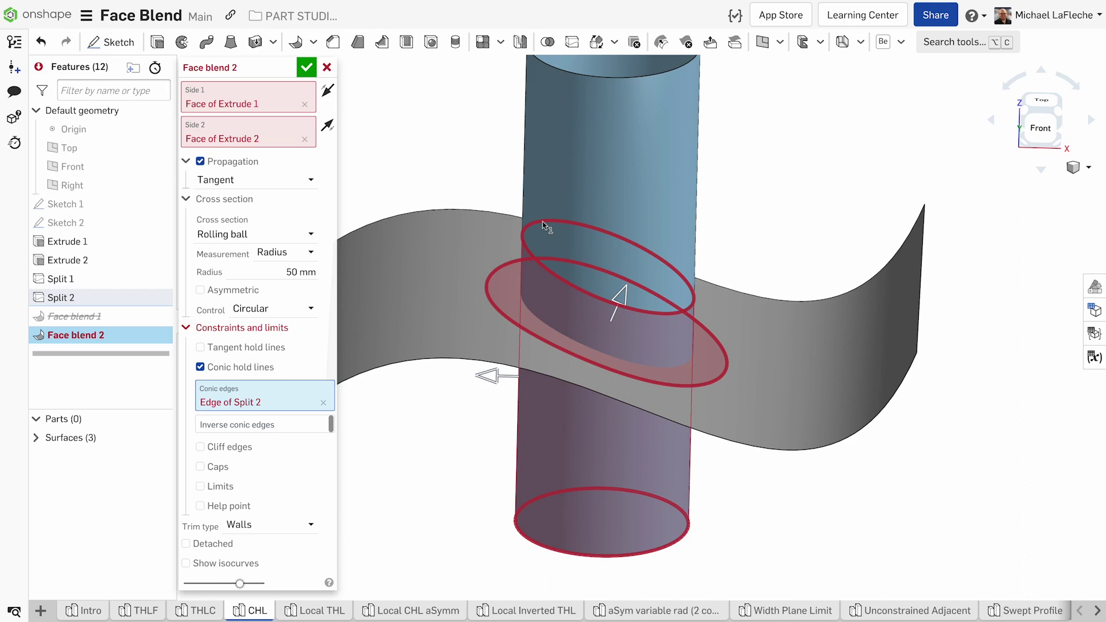
{"action": "left_click", "coordinate": [665, 320]}
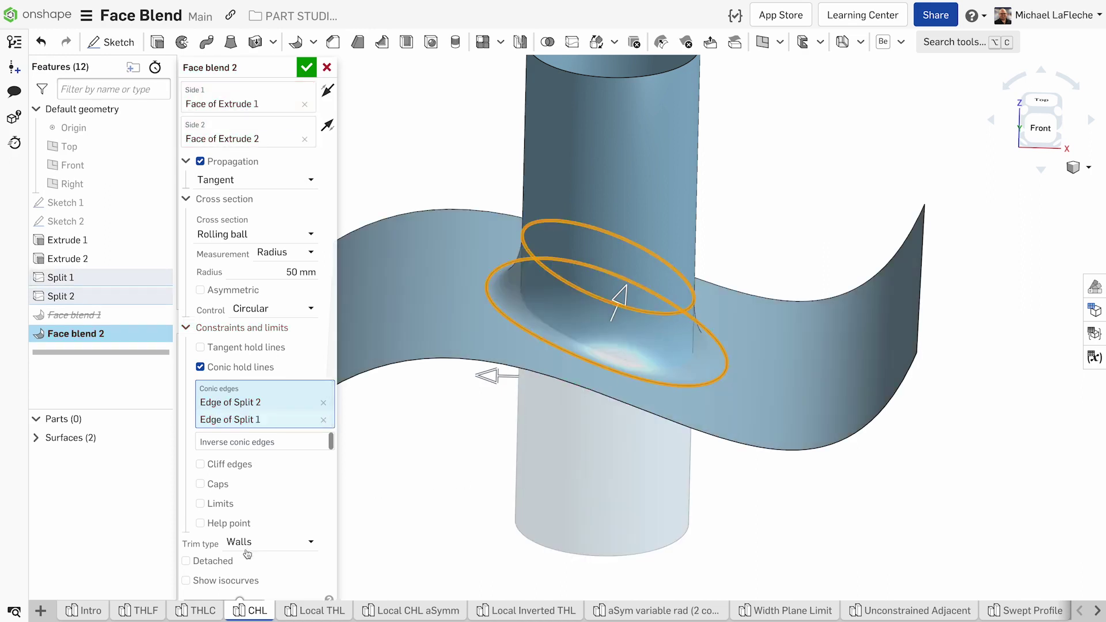
Show isocurves, set Curvature control at magnitude 0.7, and accept Face blend 2
{"action": "left_click", "coordinate": [226, 582]}
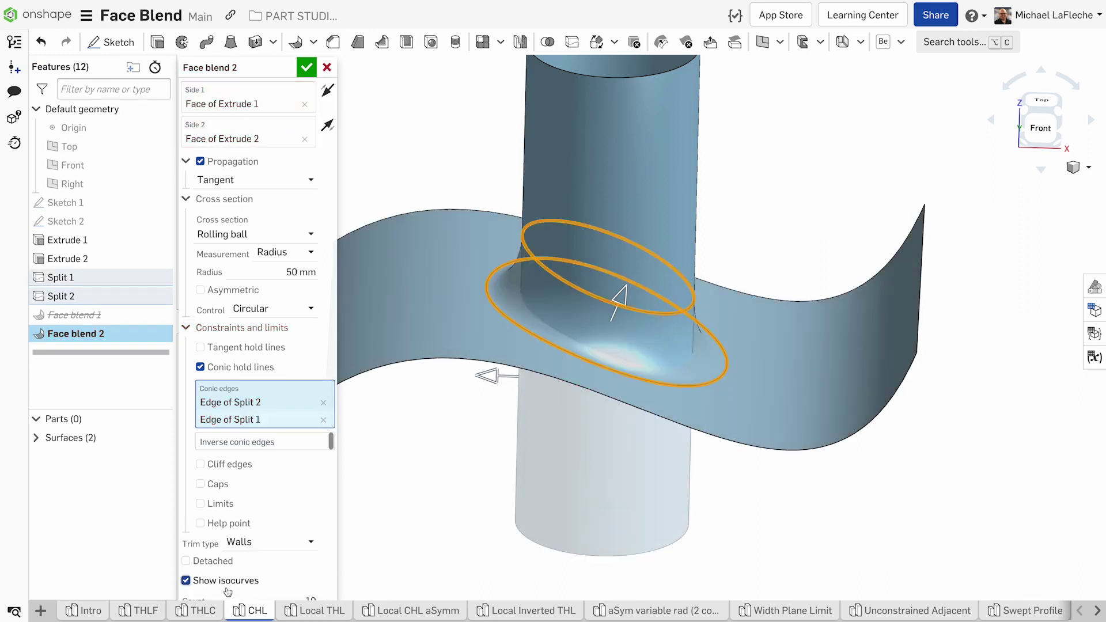
{"action": "left_click", "coordinate": [1030, 131]}
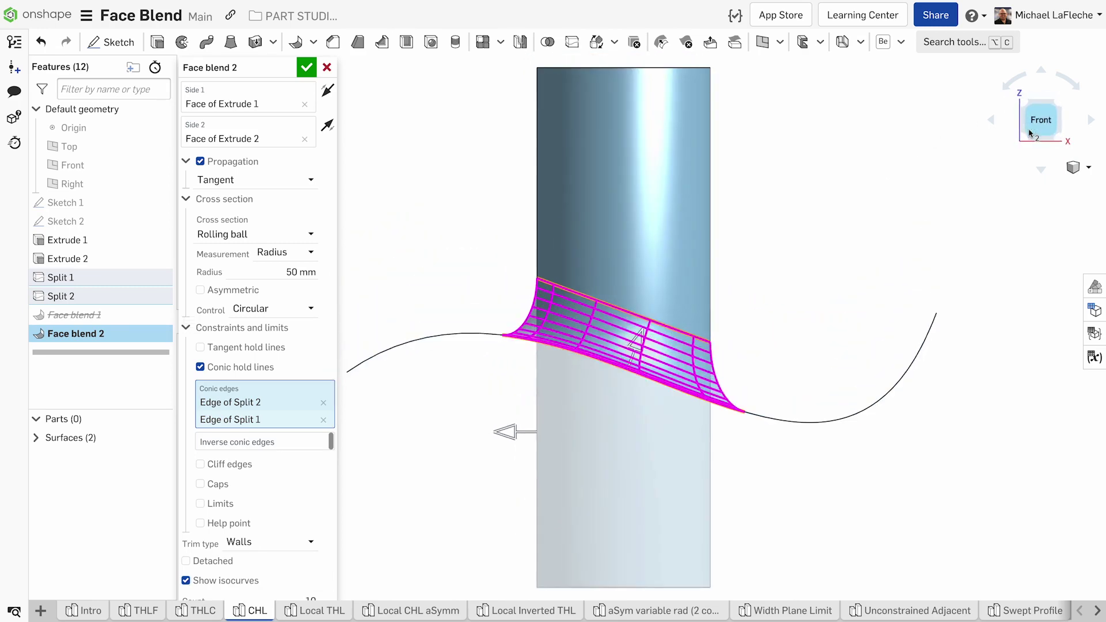
{"action": "left_click", "coordinate": [283, 304]}
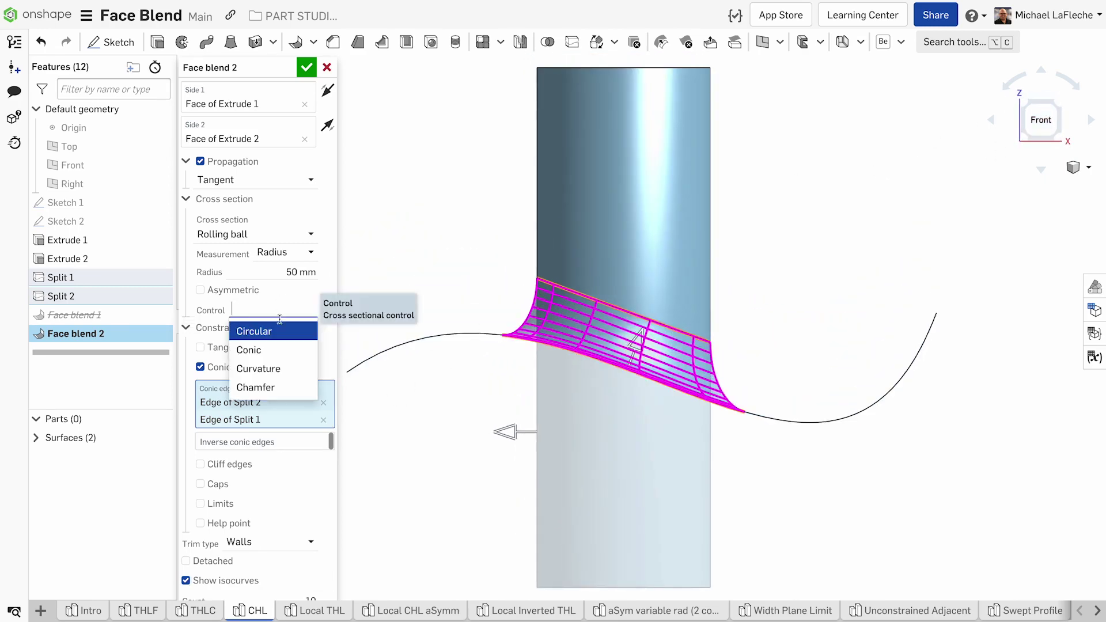
{"action": "left_click", "coordinate": [275, 365]}
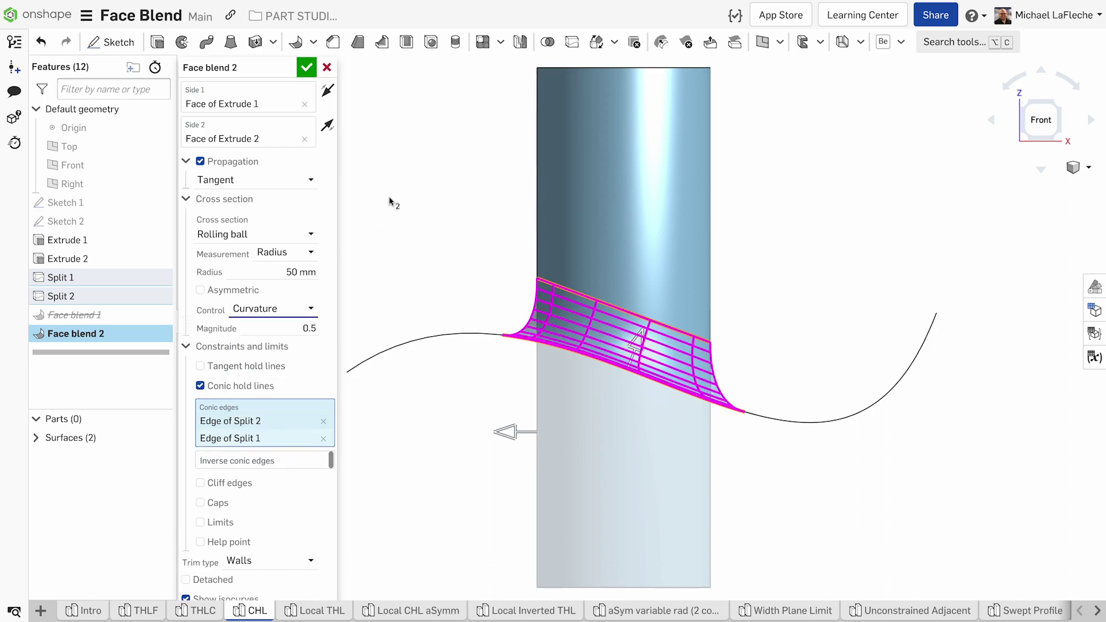
{"action": "left_click", "coordinate": [295, 327]}
{"action": "key", "text": "Up"}
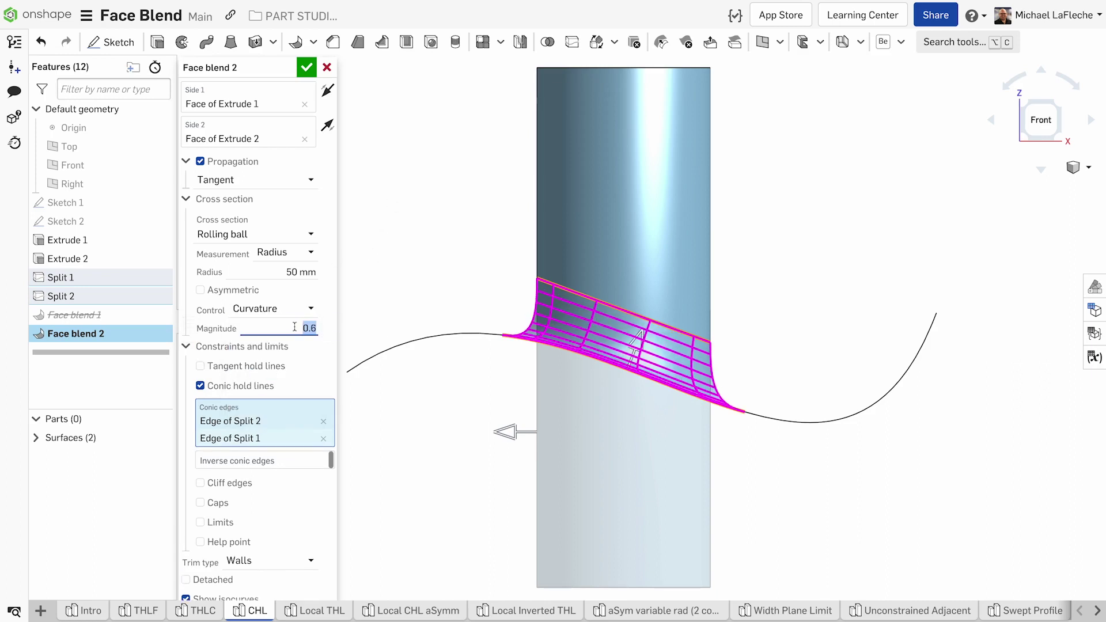
{"action": "key", "text": "Up"}
{"action": "left_click", "coordinate": [307, 68]}
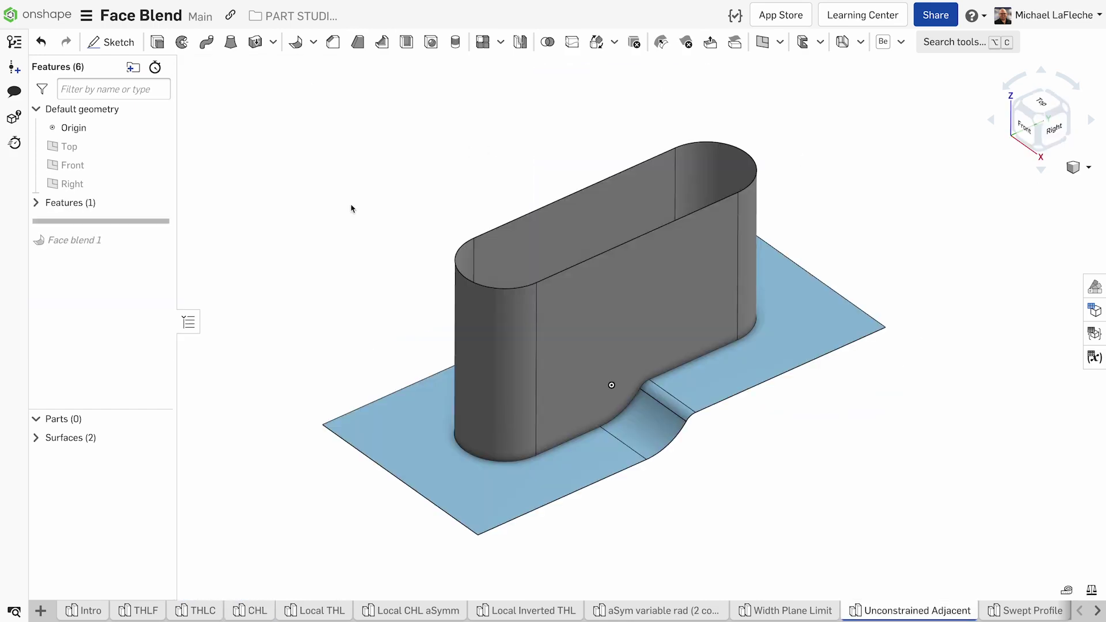
Start a face blend between the front wall and base sheet, flipping both directions
{"action": "left_click", "coordinate": [314, 43]}
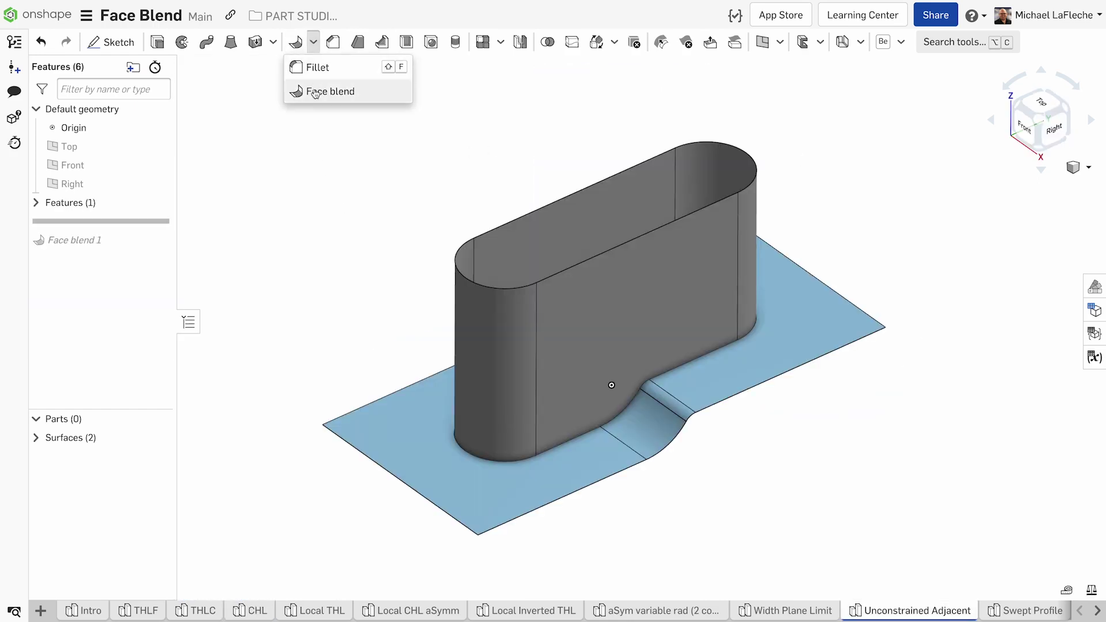
{"action": "left_click", "coordinate": [316, 91]}
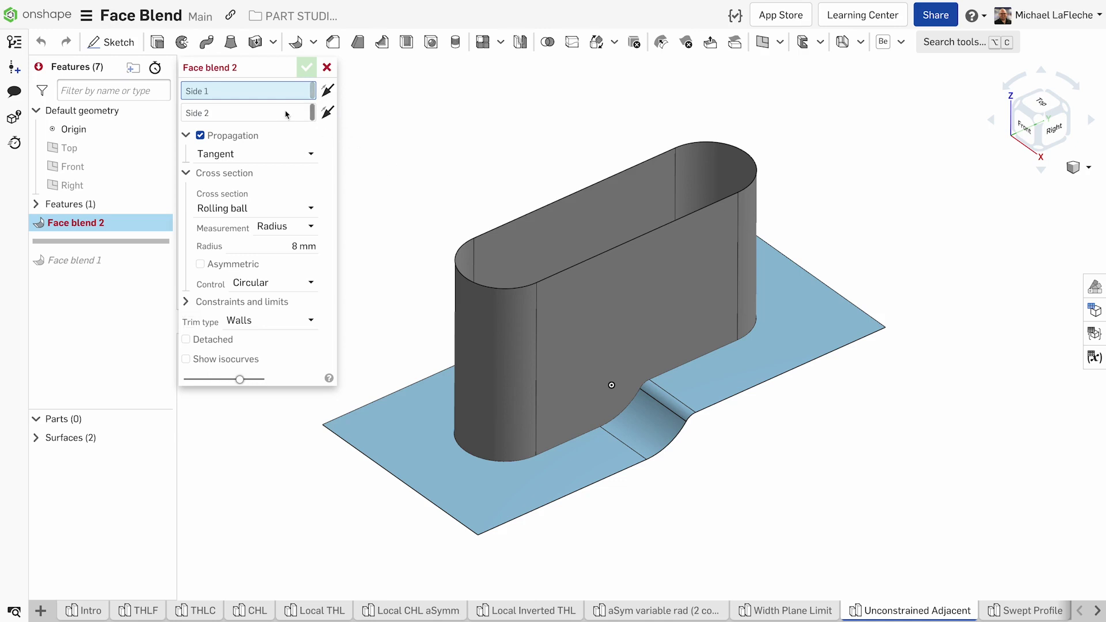
{"action": "left_click", "coordinate": [591, 331]}
{"action": "left_click", "coordinate": [516, 494]}
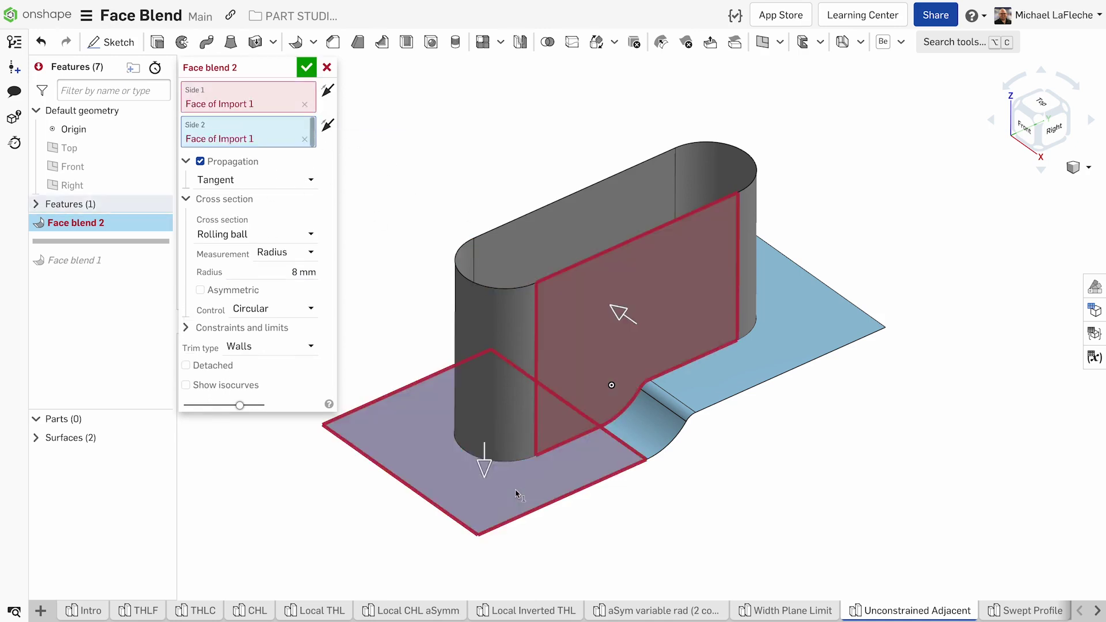
{"action": "left_click", "coordinate": [484, 461]}
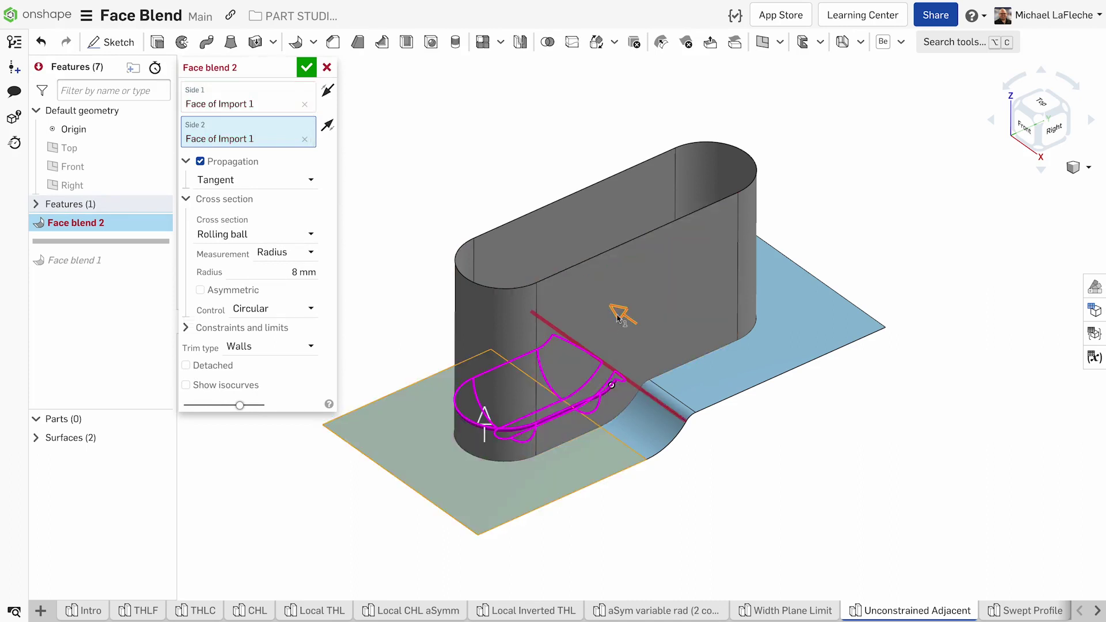
{"action": "left_click", "coordinate": [622, 314]}
Set propagation to Adjacent and show the blend's isocurves
{"action": "left_click", "coordinate": [228, 184]}
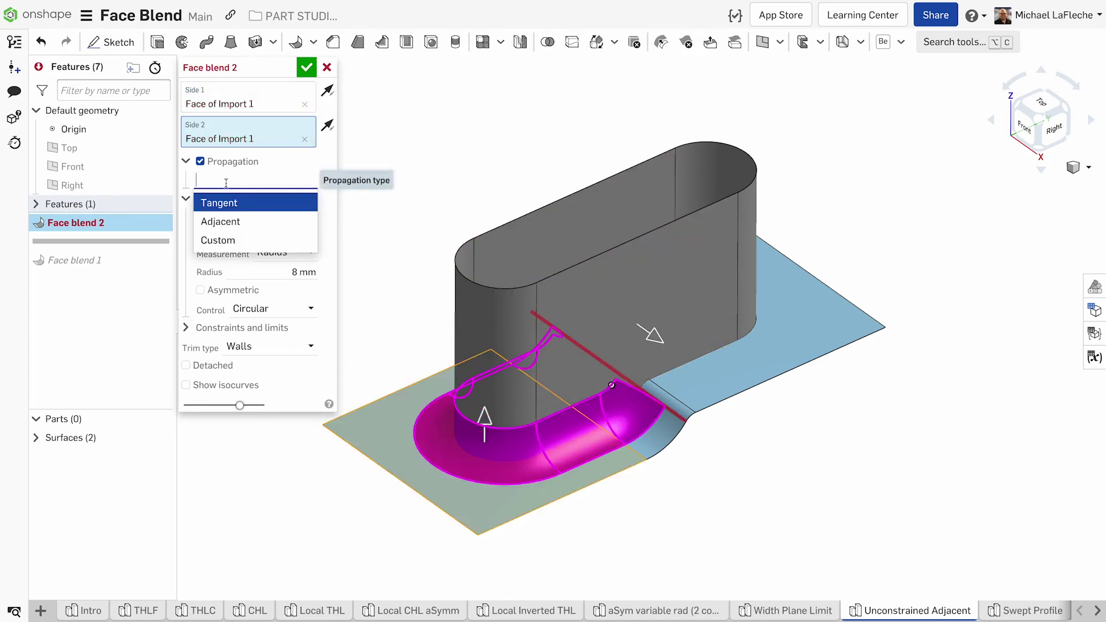
{"action": "left_click", "coordinate": [239, 223]}
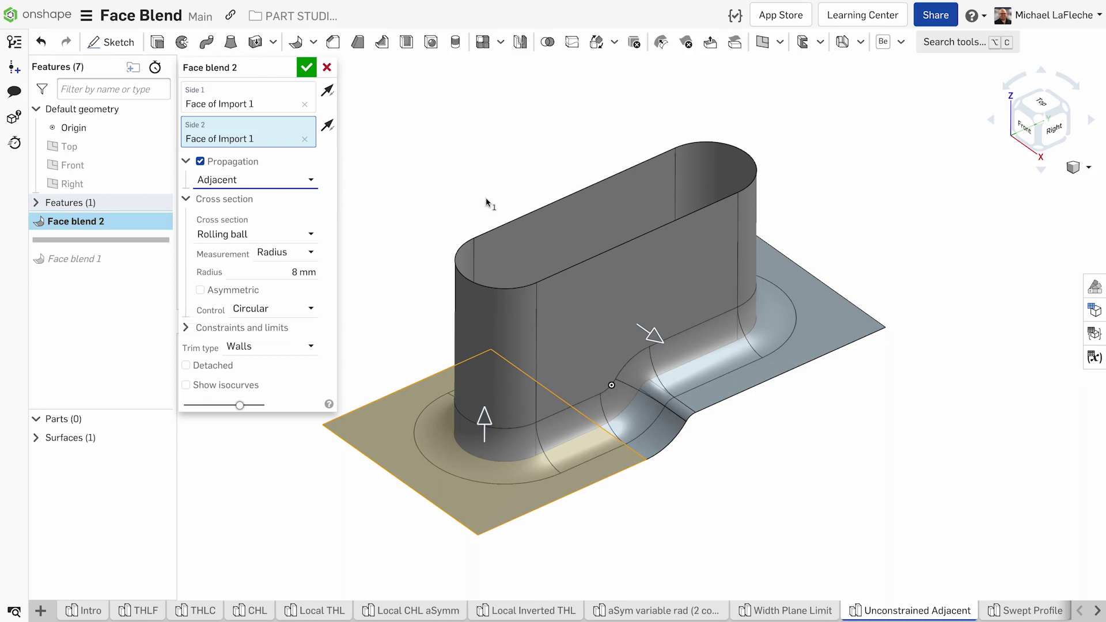
{"action": "left_click", "coordinate": [257, 385]}
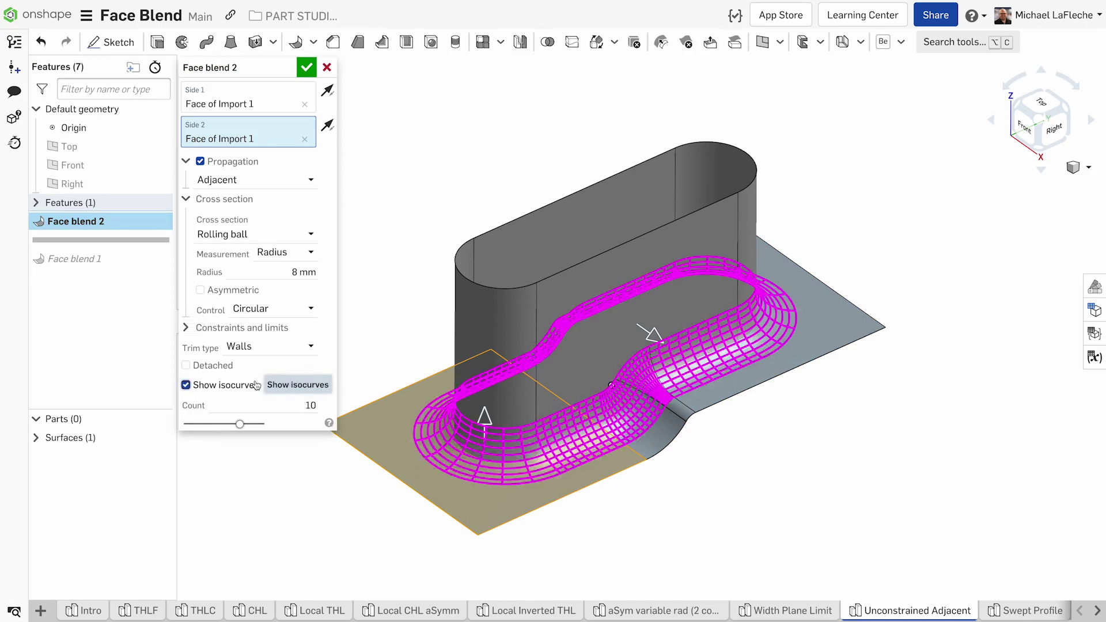
Make the blend a detached Swept profile cross section with the top edge as spine
{"action": "left_click", "coordinate": [264, 232]}
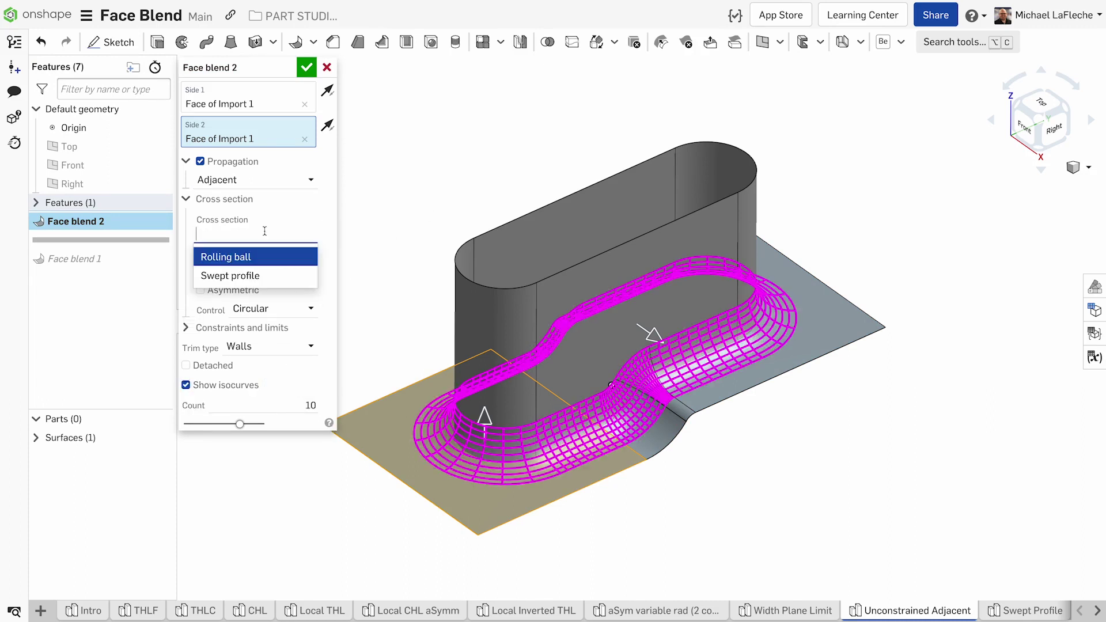
{"action": "left_click", "coordinate": [246, 277]}
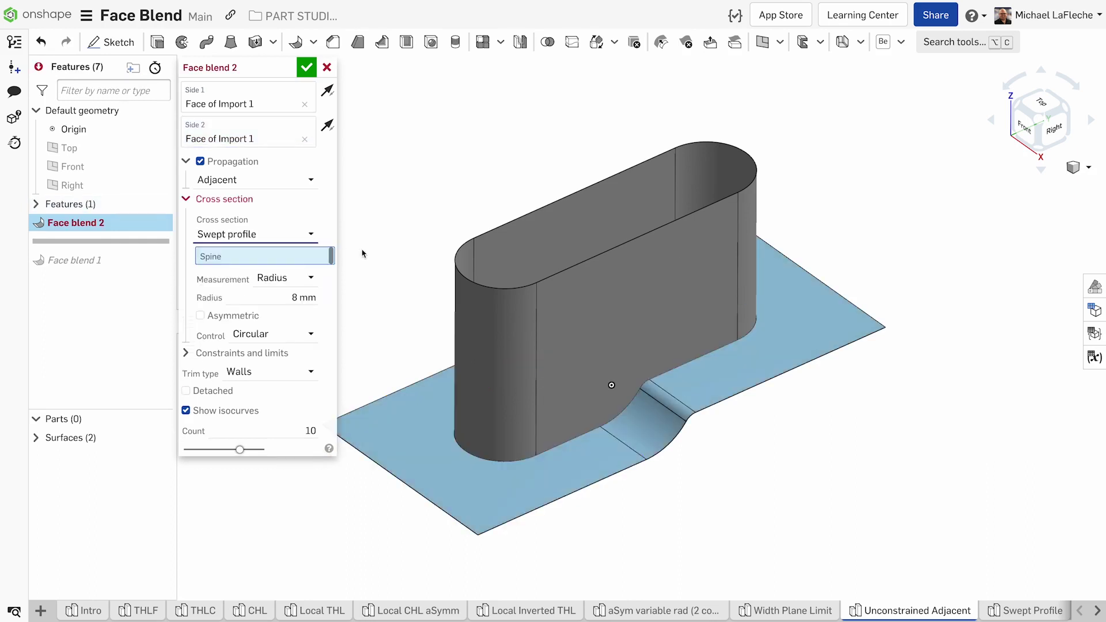
{"action": "left_click", "coordinate": [573, 268]}
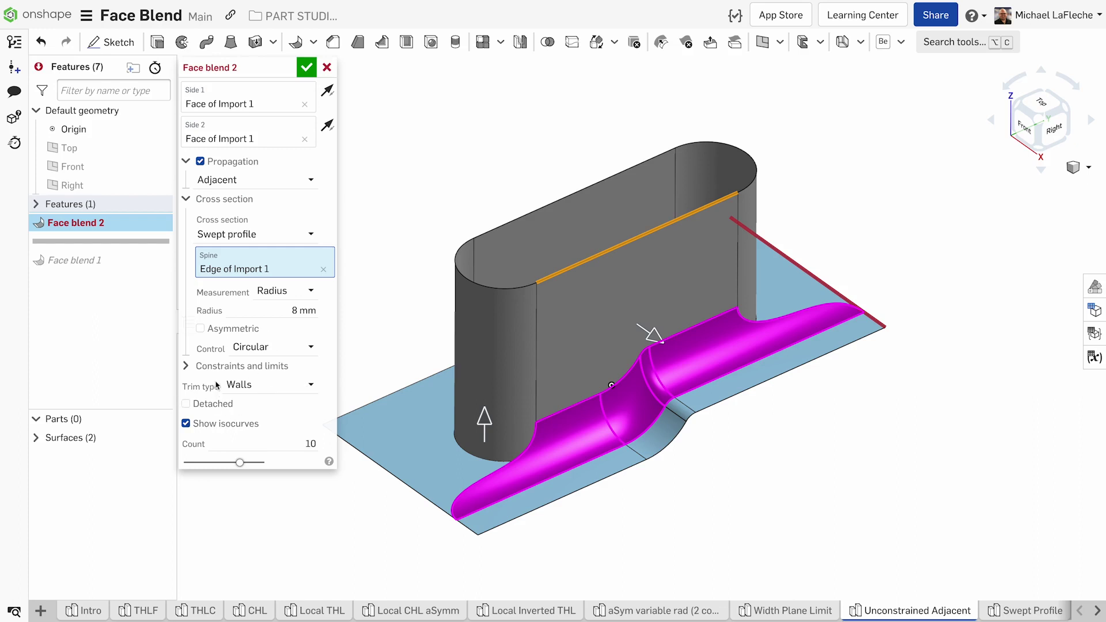
{"action": "left_click", "coordinate": [213, 403]}
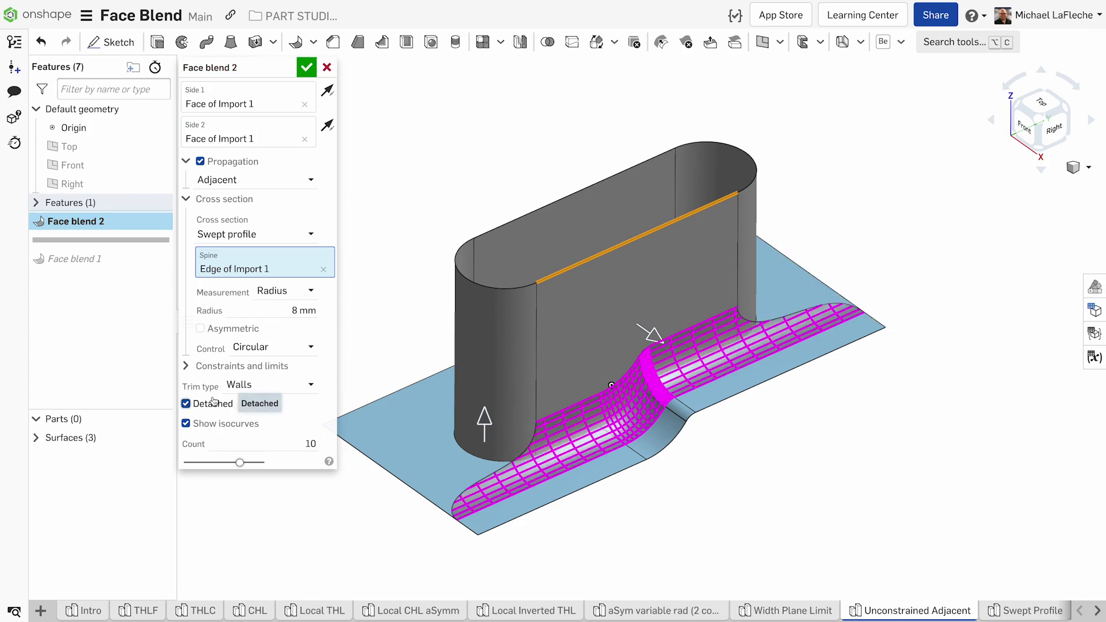
{"action": "left_click", "coordinate": [233, 233]}
{"action": "left_click", "coordinate": [233, 254]}
{"action": "left_click", "coordinate": [241, 245]}
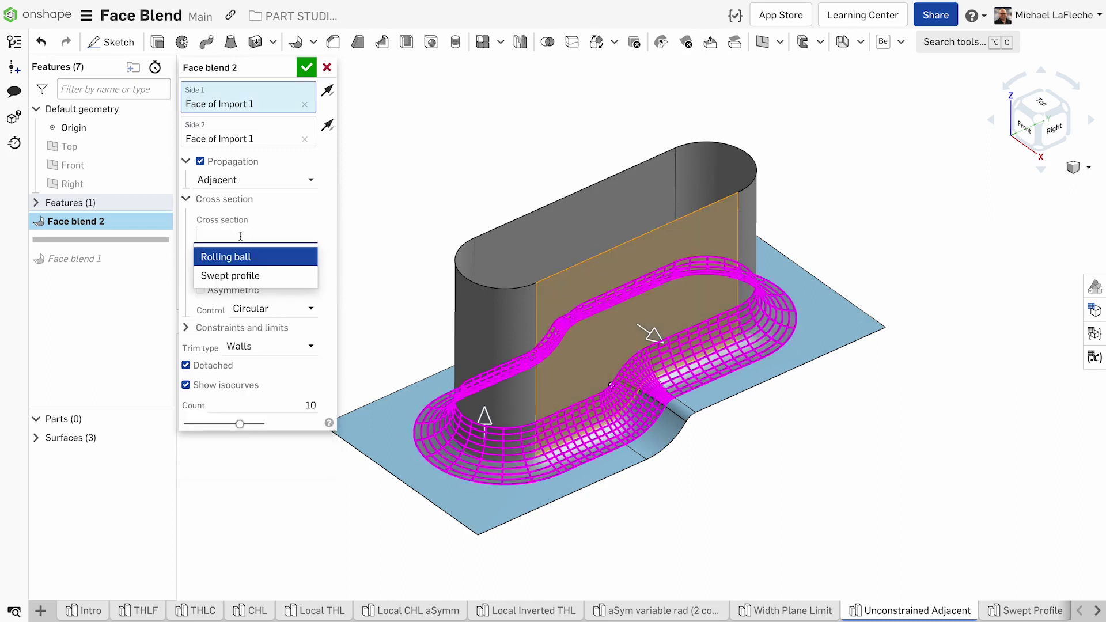
{"action": "left_click", "coordinate": [235, 277]}
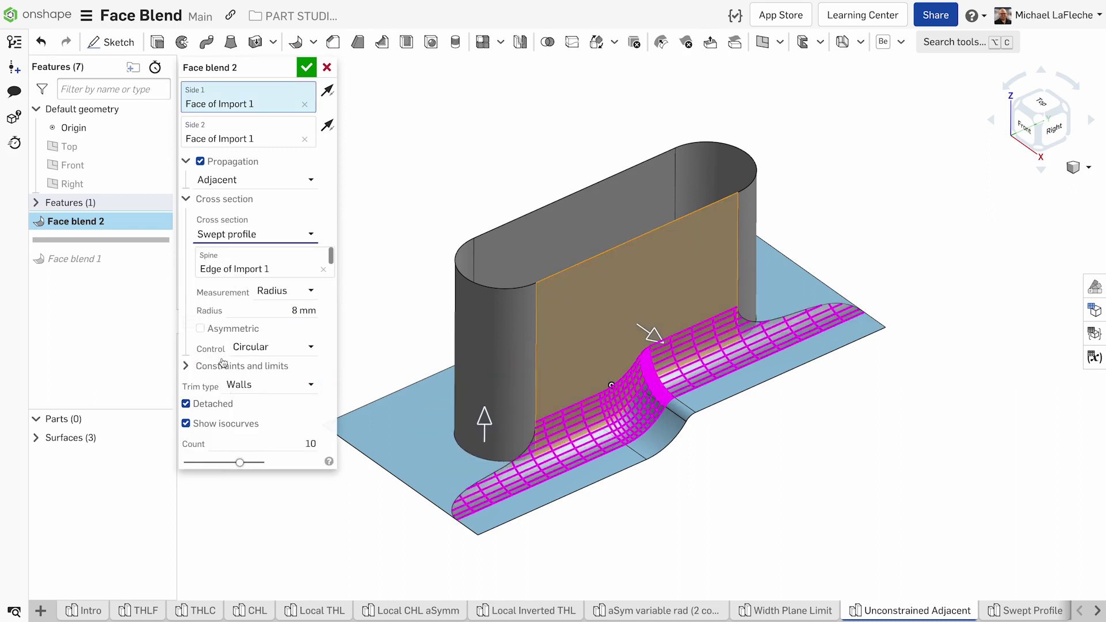
Limit Face blend 2 to the two rounded end faces and accept it
{"action": "left_click", "coordinate": [224, 366]}
{"action": "left_click", "coordinate": [220, 463]}
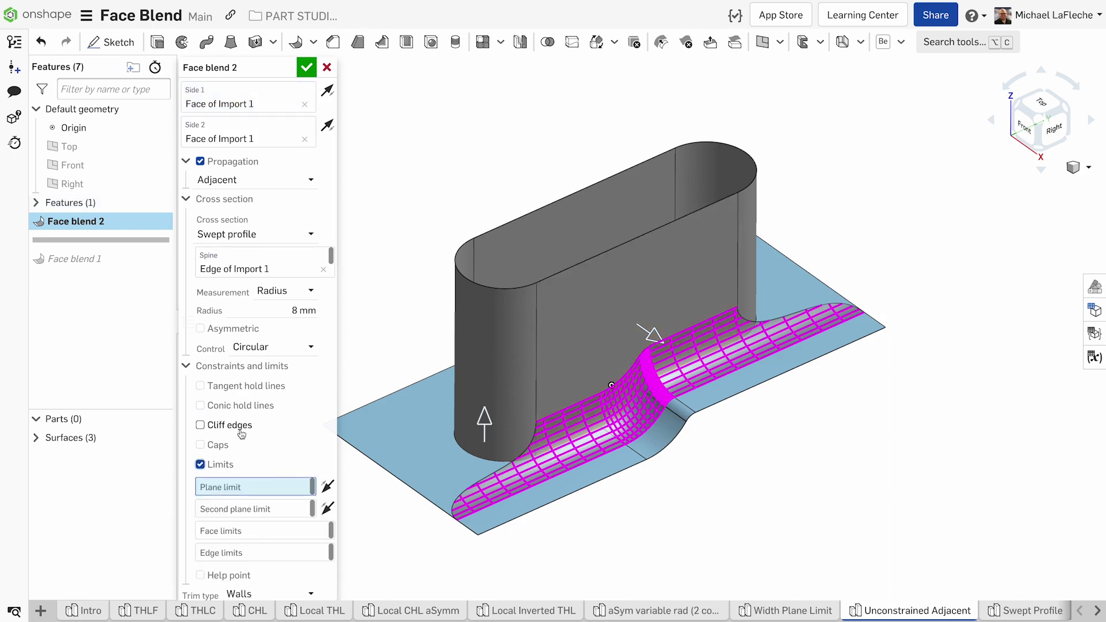
{"action": "left_click", "coordinate": [244, 532]}
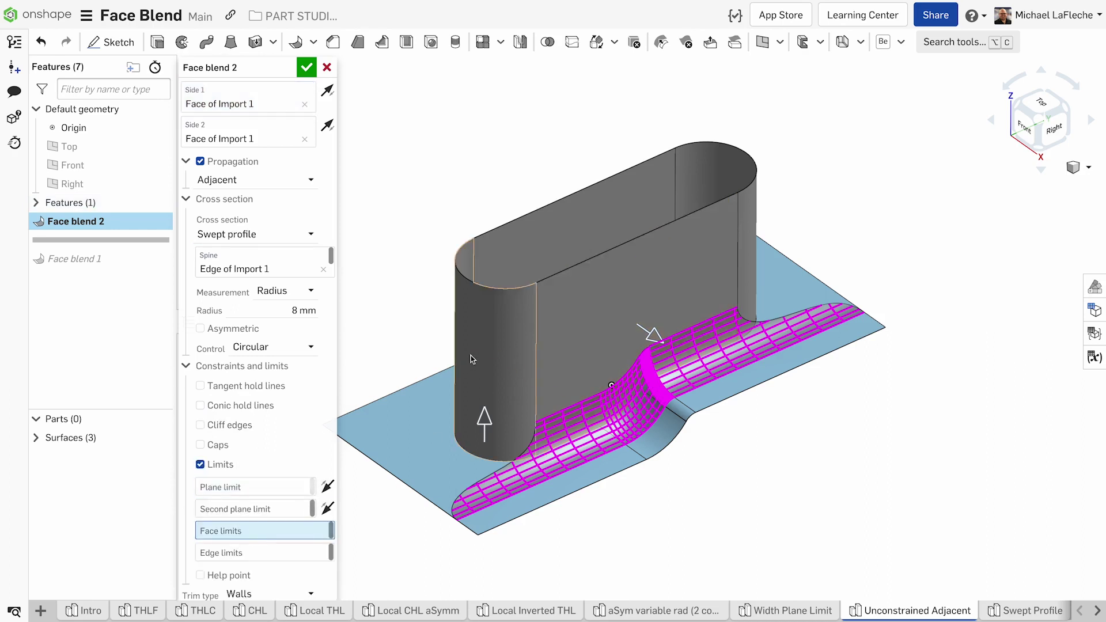
{"action": "left_click", "coordinate": [472, 355]}
{"action": "left_click", "coordinate": [719, 168]}
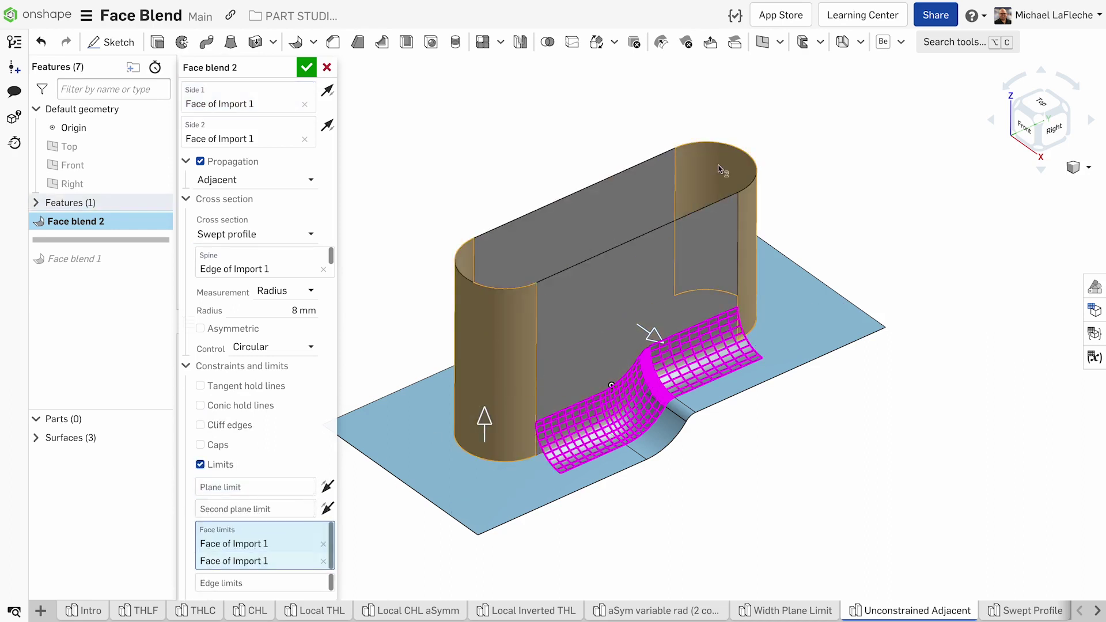
{"action": "left_click", "coordinate": [306, 68]}
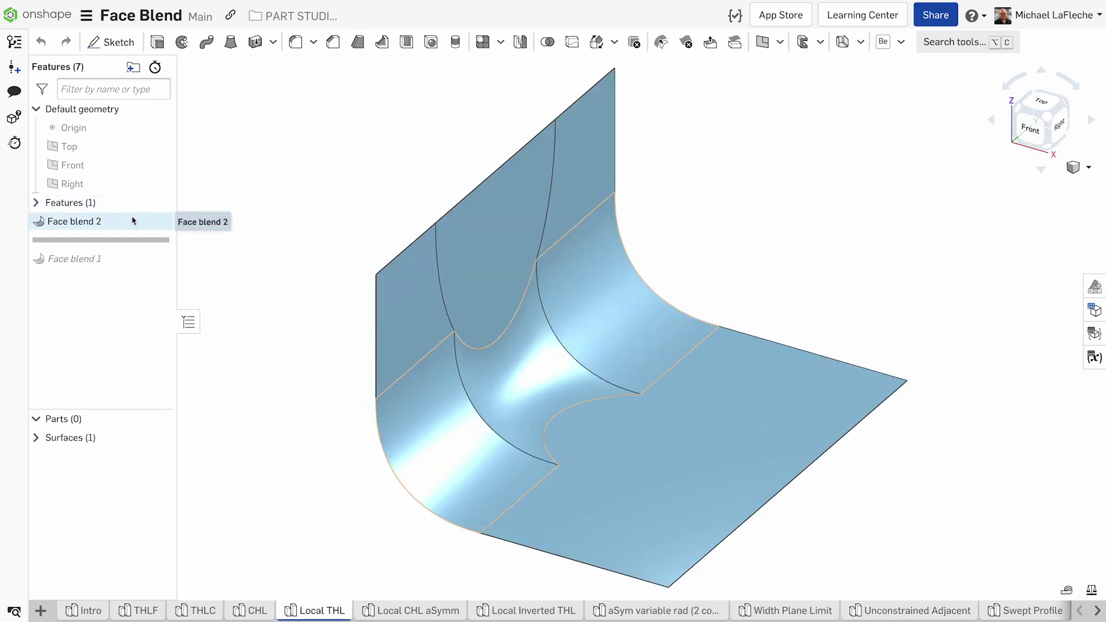
Suppress Face blend 2 in Local THL and start a new face blend
{"action": "right_click", "coordinate": [132, 221]}
{"action": "left_click", "coordinate": [173, 283]}
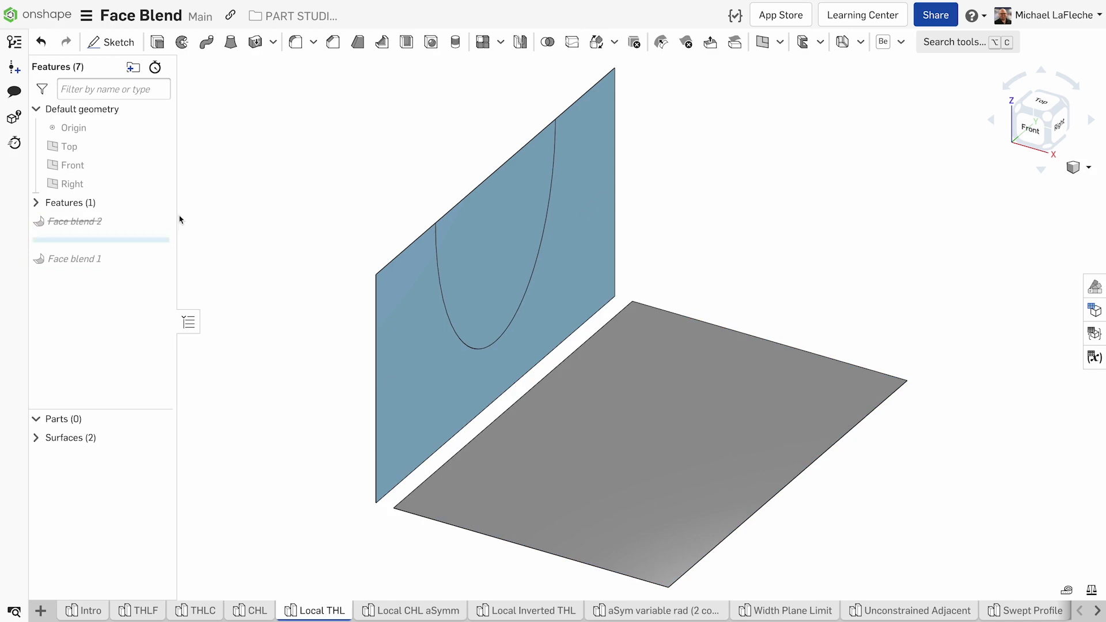
{"action": "left_click", "coordinate": [273, 41]}
{"action": "left_click", "coordinate": [313, 42]}
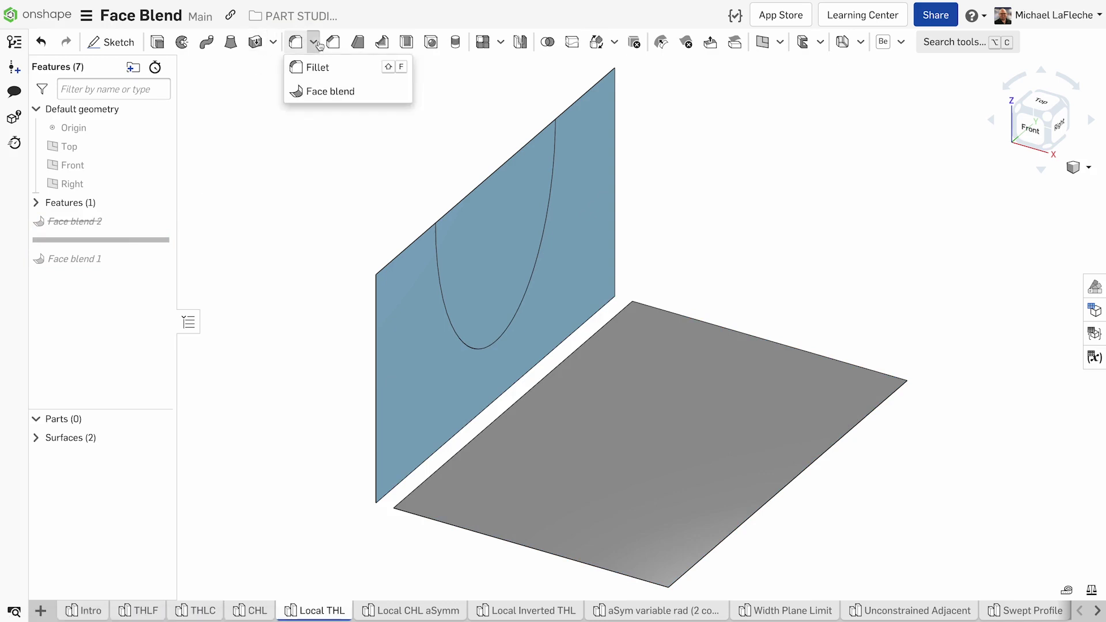
{"action": "left_click", "coordinate": [320, 93]}
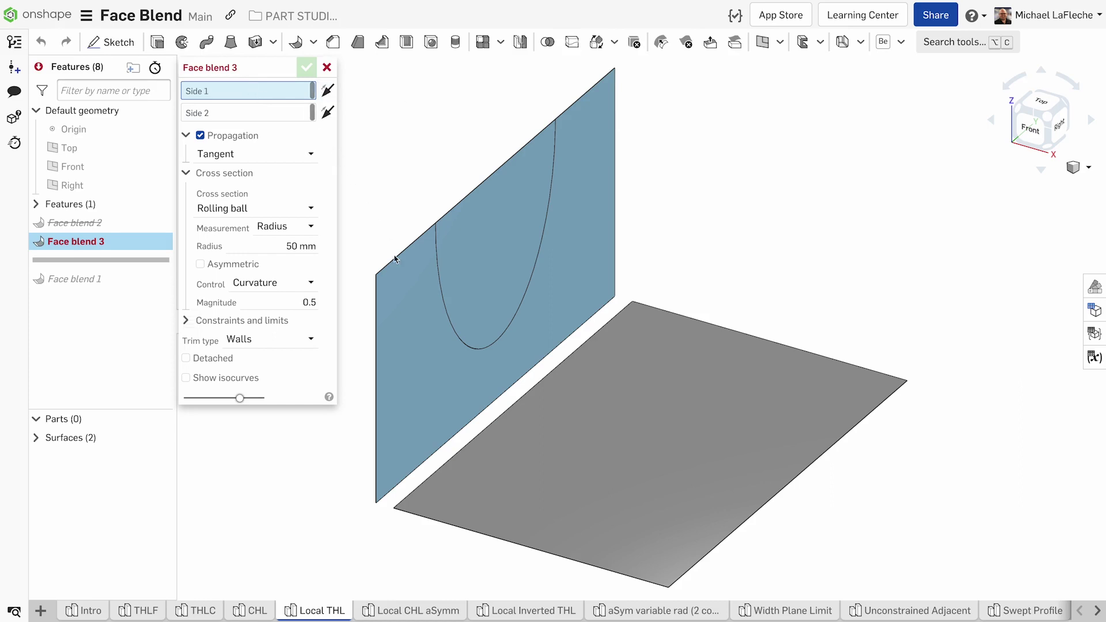
Make the wall Side 1 and the floor Side 2, with the floor's direction flipped upward
{"action": "left_click", "coordinate": [442, 340]}
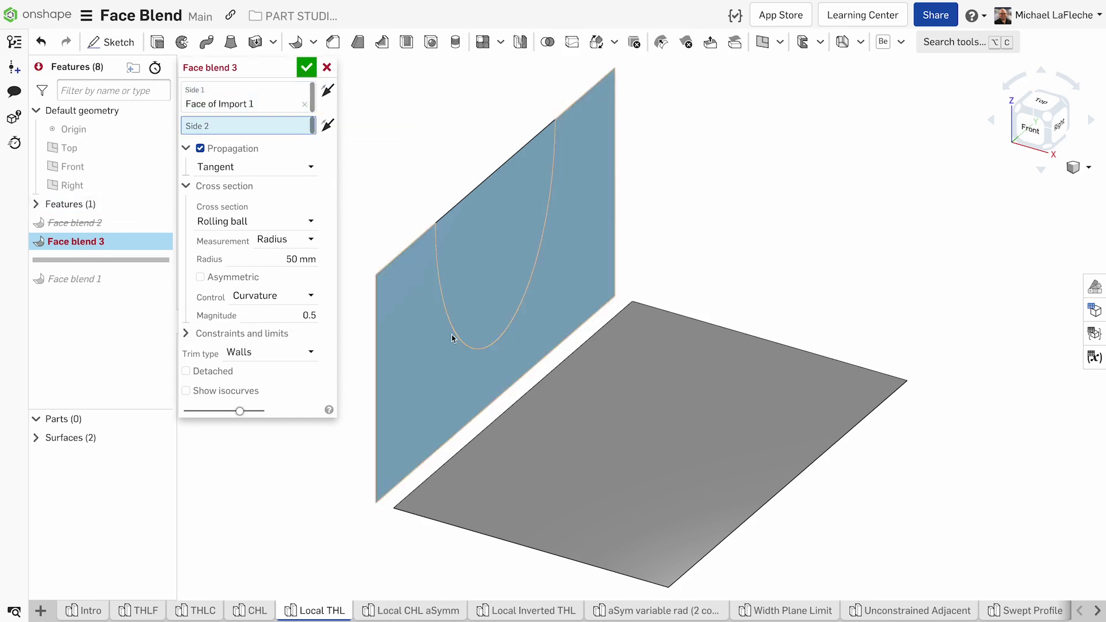
{"action": "left_click", "coordinate": [512, 456]}
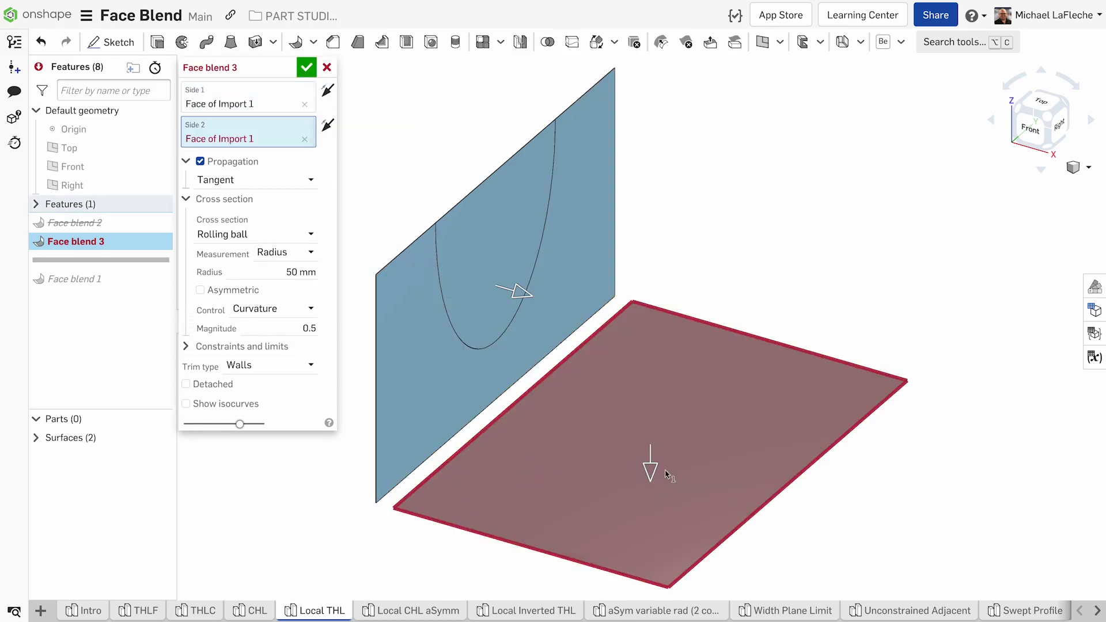
{"action": "left_click", "coordinate": [651, 469]}
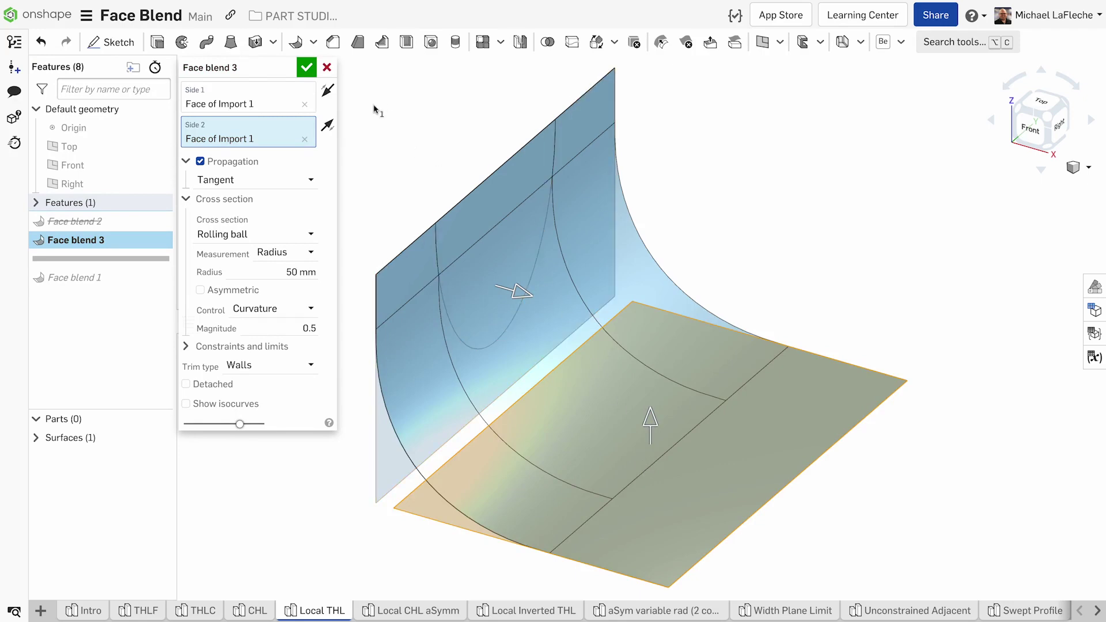
Hold the 50 mm blend tangent to the parabolic edge, accept Face blend 3, and go to Local CHL aSymm
{"action": "left_click", "coordinate": [228, 345]}
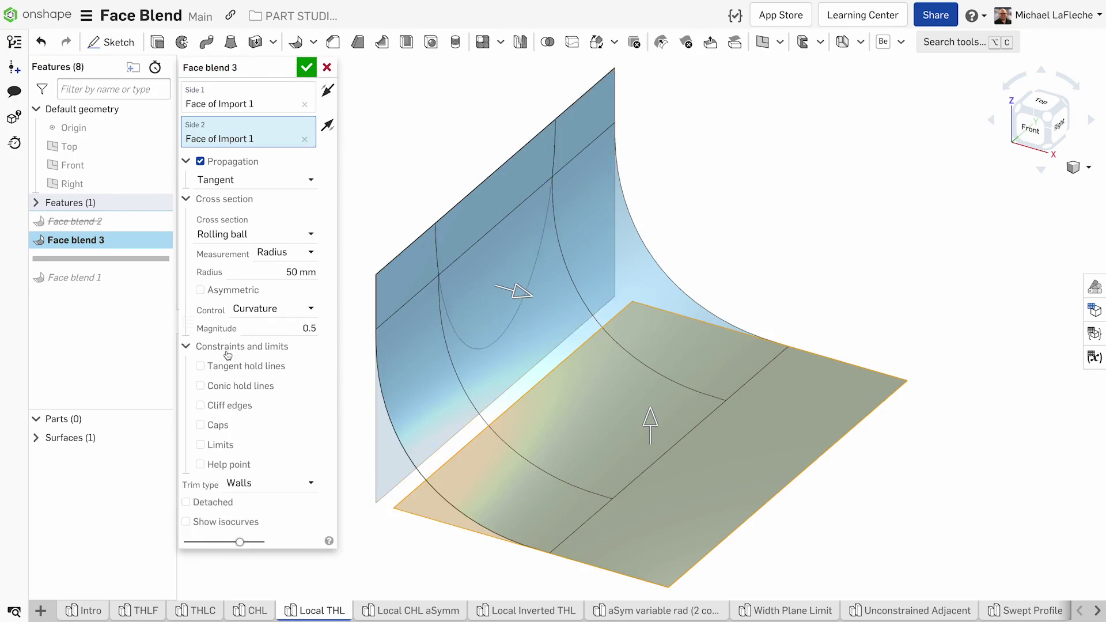
{"action": "left_click", "coordinate": [228, 365]}
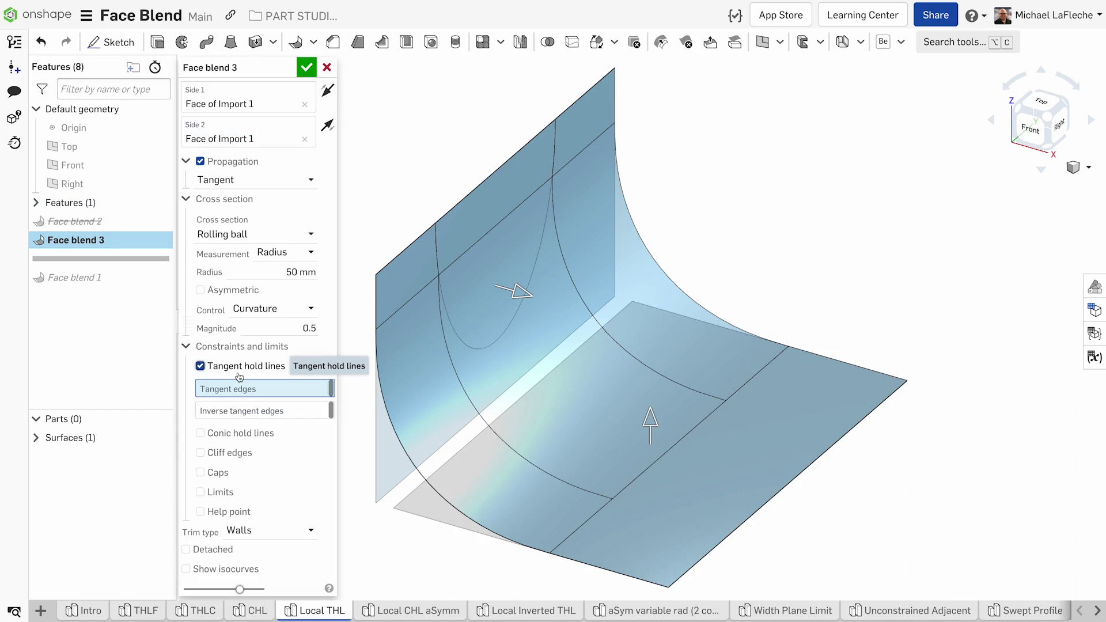
{"action": "left_click", "coordinate": [462, 344]}
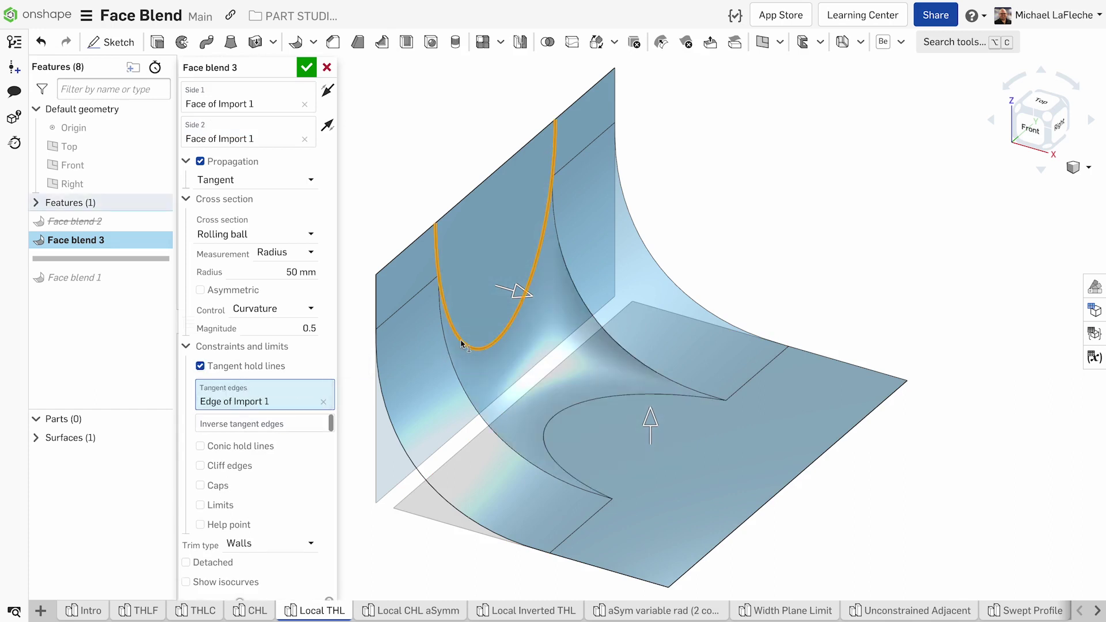
{"action": "left_click", "coordinate": [307, 67]}
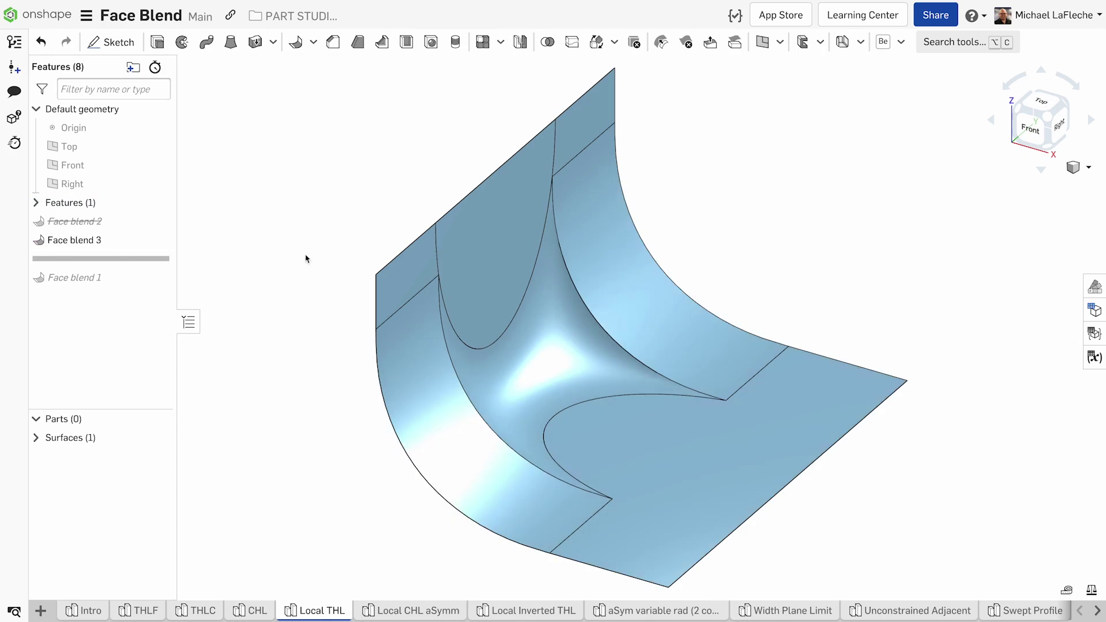
{"action": "left_click", "coordinate": [403, 612]}
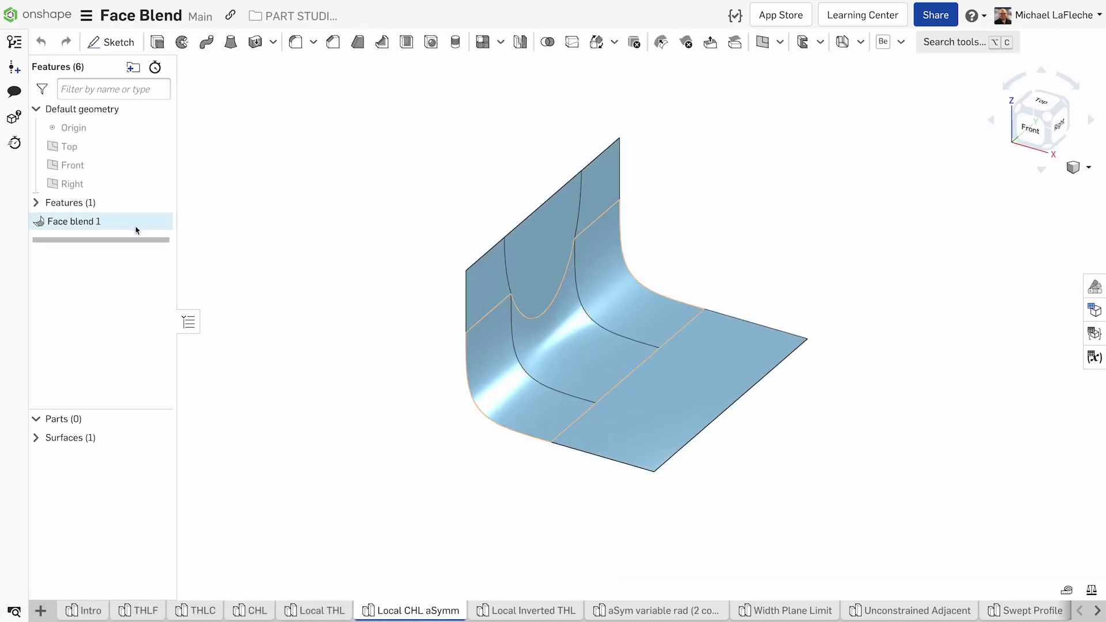
Make Face blend 1 asymmetric (38 and 50 mm), then edit Local Inverted THL's Face blend 1
{"action": "right_click", "coordinate": [152, 229]}
{"action": "left_click", "coordinate": [179, 261]}
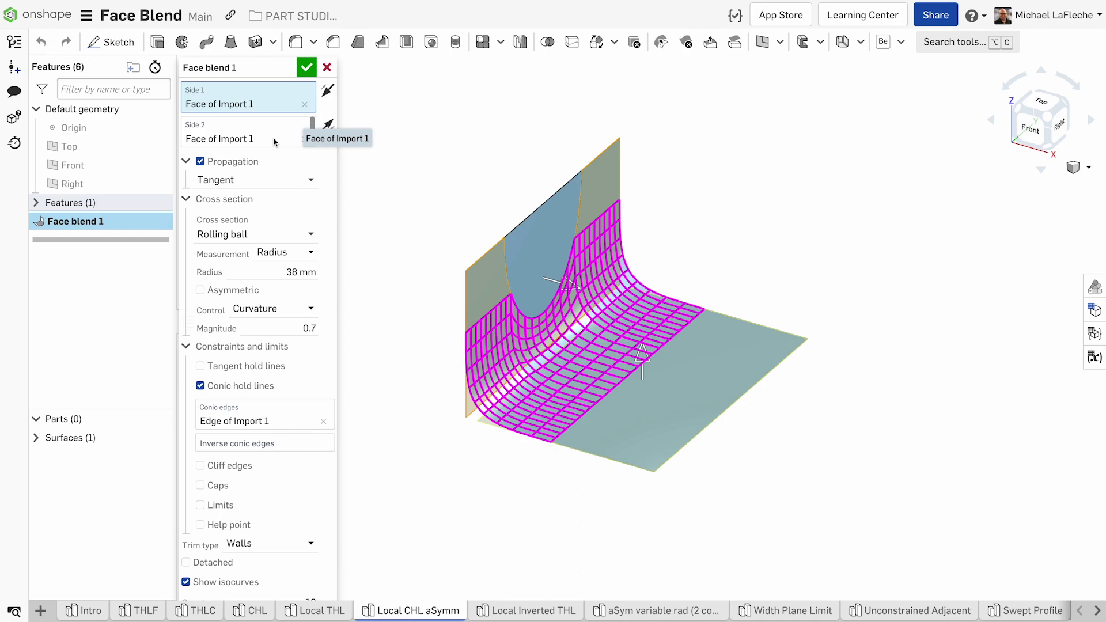
{"action": "left_click", "coordinate": [227, 295]}
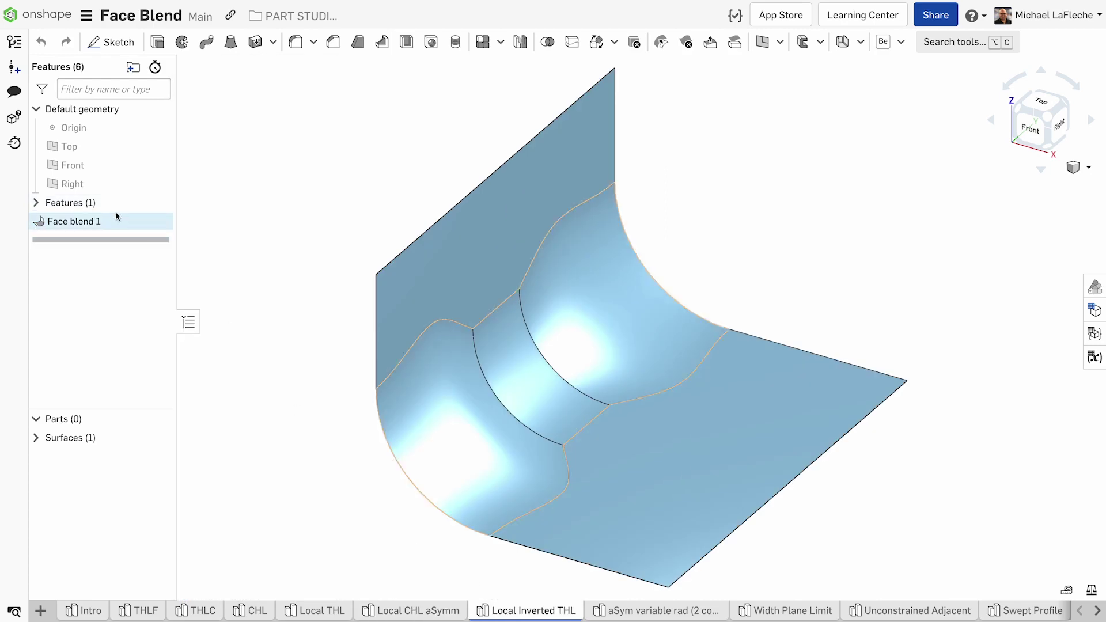
{"action": "right_click", "coordinate": [117, 216]}
{"action": "left_click", "coordinate": [151, 247]}
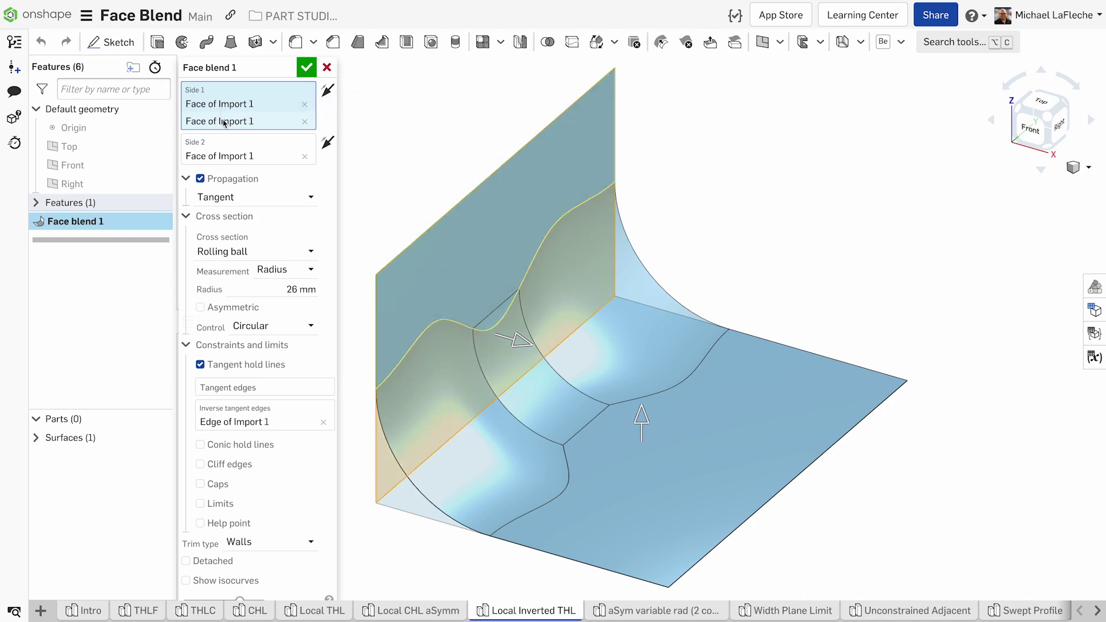
Review Face blend 1's selections and set the wavy edge as its inverse tangent hold line
{"action": "left_click", "coordinate": [269, 162]}
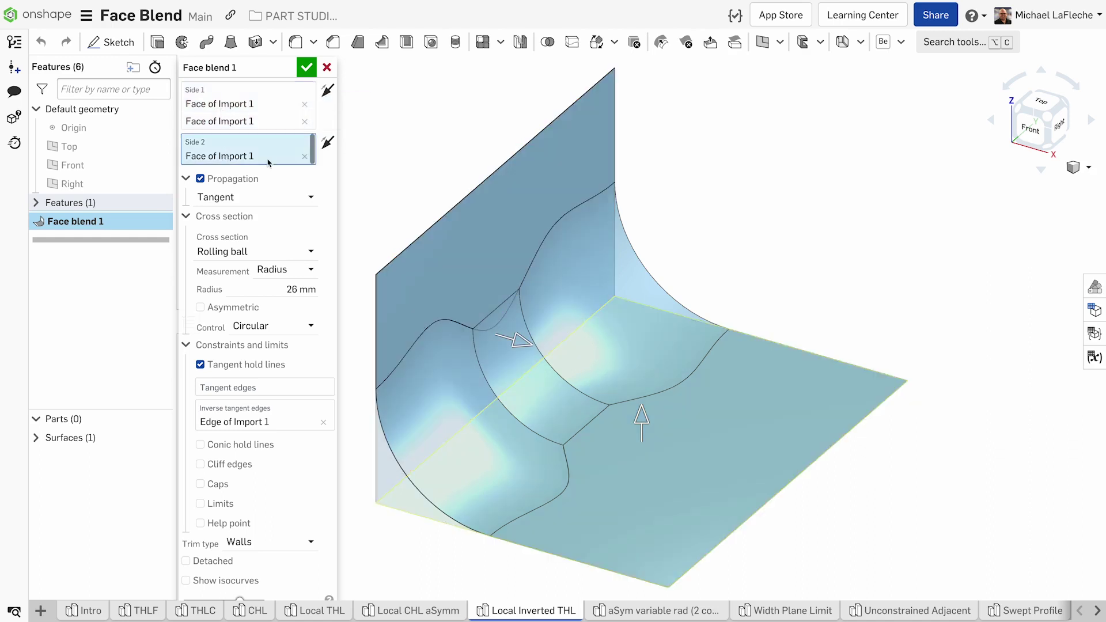
{"action": "left_click", "coordinate": [219, 217]}
{"action": "left_click", "coordinate": [221, 314]}
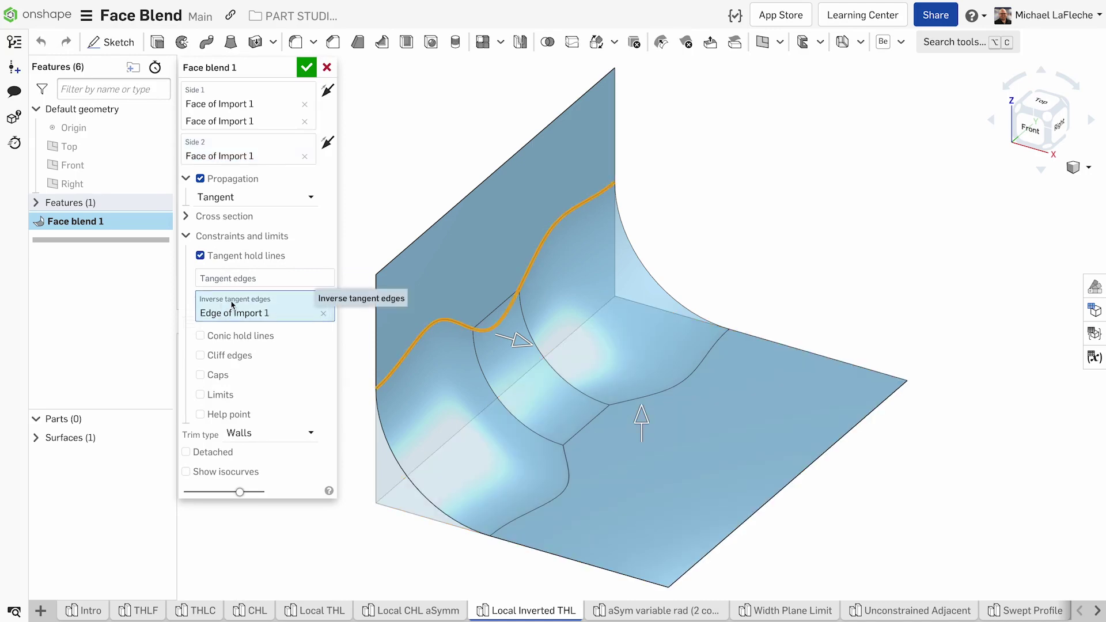
{"action": "left_click", "coordinate": [323, 312]}
{"action": "left_click", "coordinate": [248, 279]}
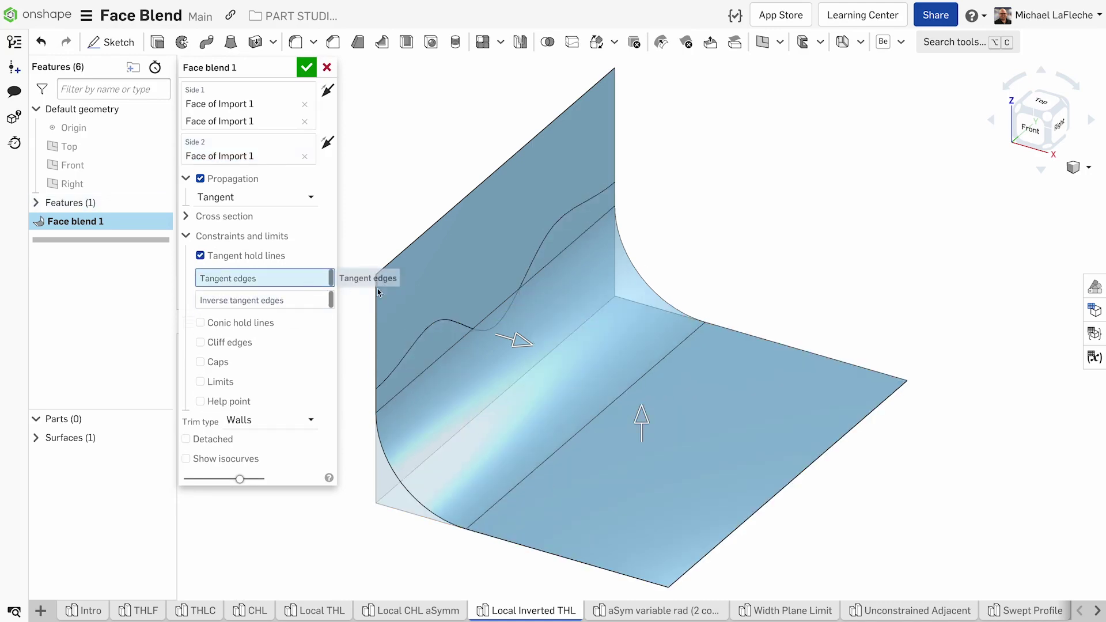
{"action": "left_click", "coordinate": [438, 326]}
{"action": "left_click", "coordinate": [439, 326]}
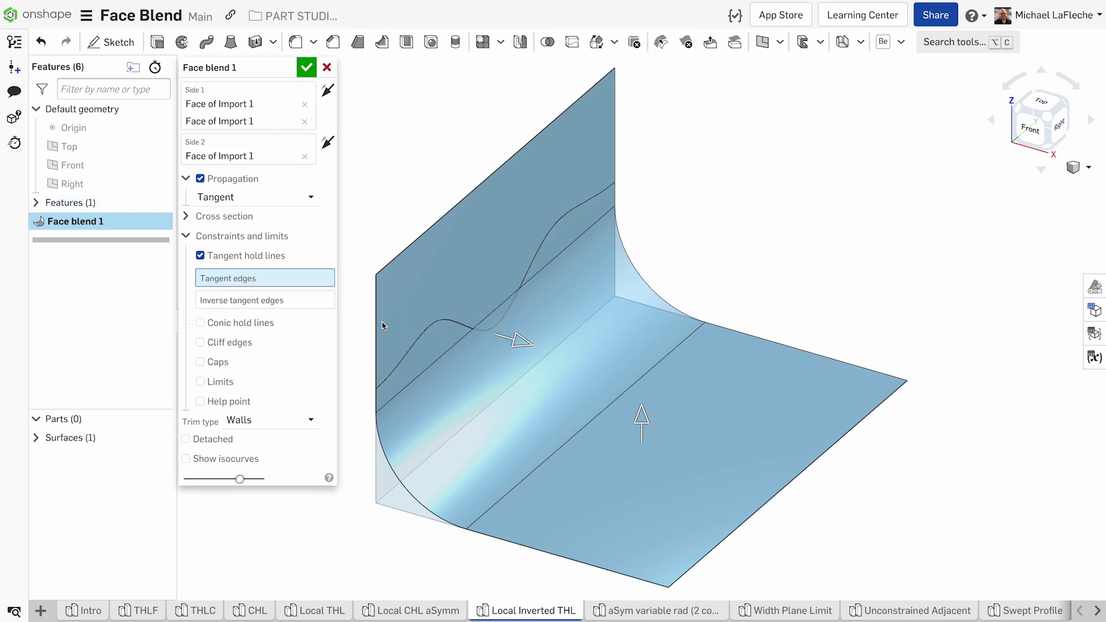
{"action": "left_click", "coordinate": [246, 300]}
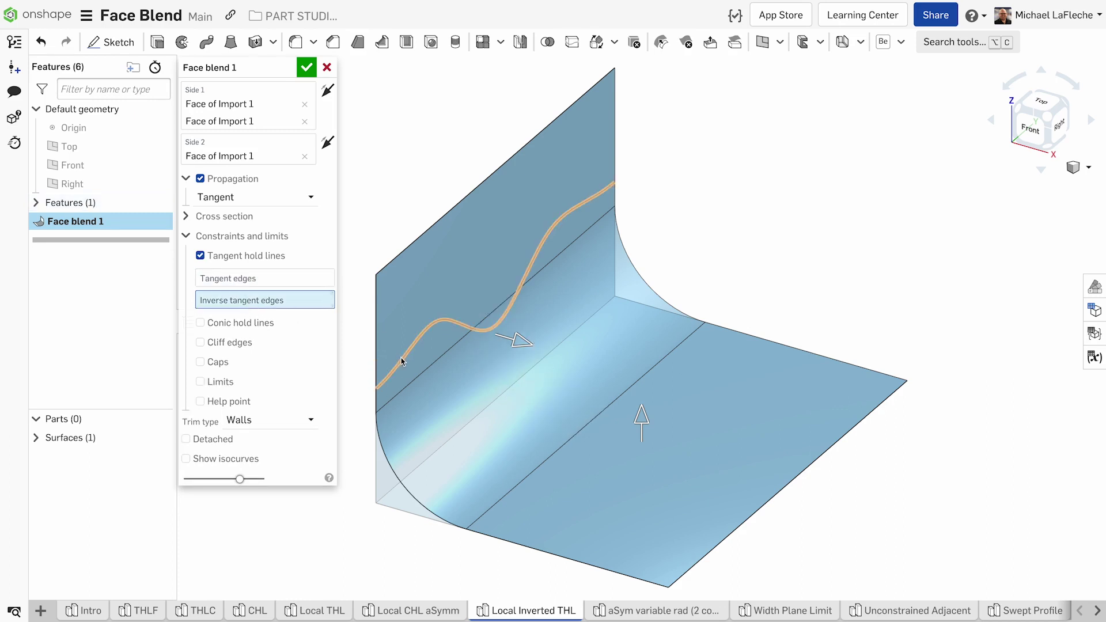
{"action": "left_click", "coordinate": [461, 324]}
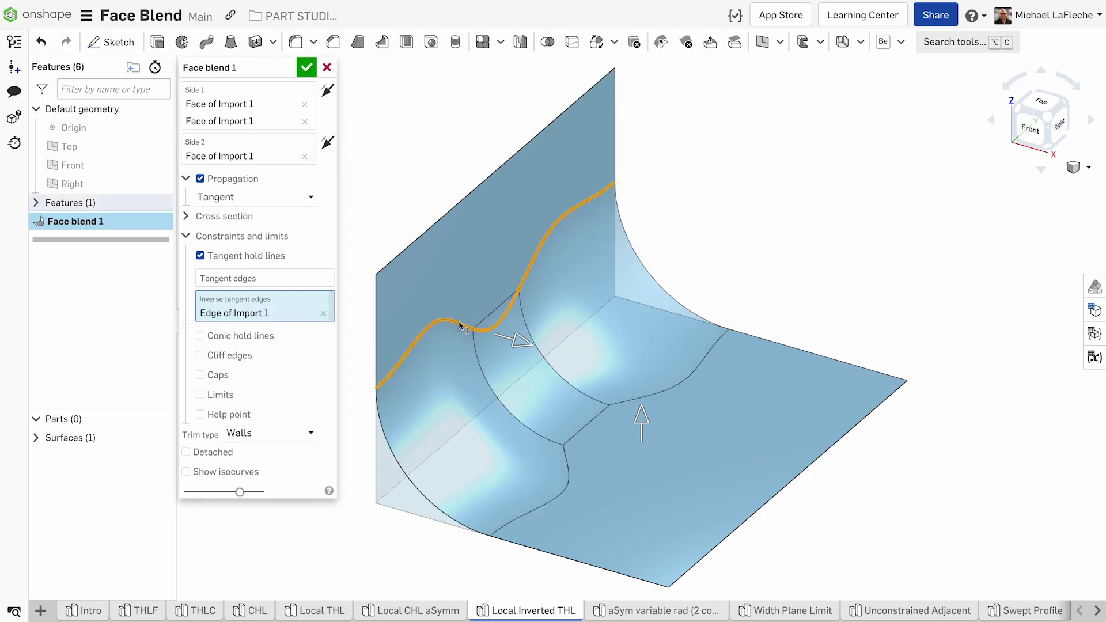
Accept the Local Inverted THL blend, then pick both wall faces (Side 2) and both floor faces (Side 1)
{"action": "left_click", "coordinate": [307, 67]}
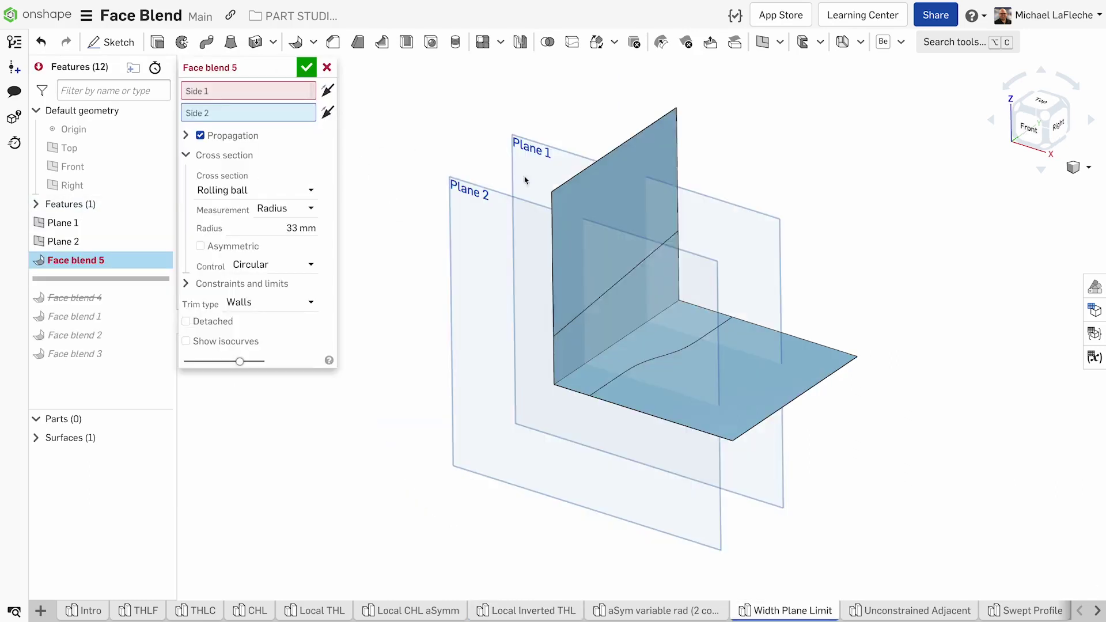
{"action": "left_click", "coordinate": [590, 211]}
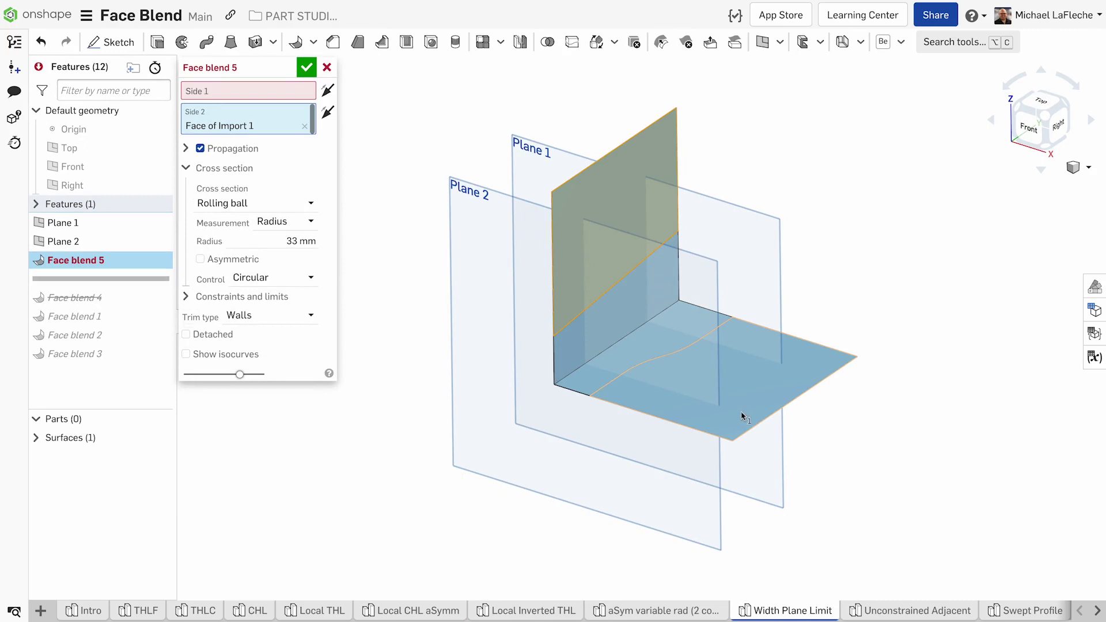
{"action": "left_click", "coordinate": [635, 309]}
{"action": "left_click", "coordinate": [680, 340]}
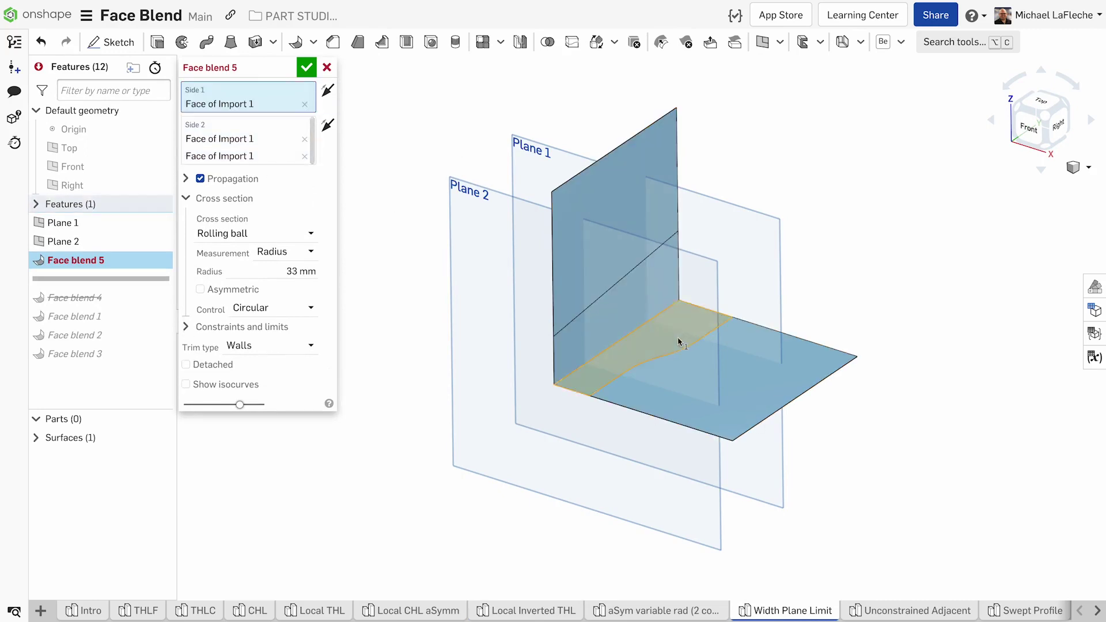
{"action": "left_click", "coordinate": [707, 380]}
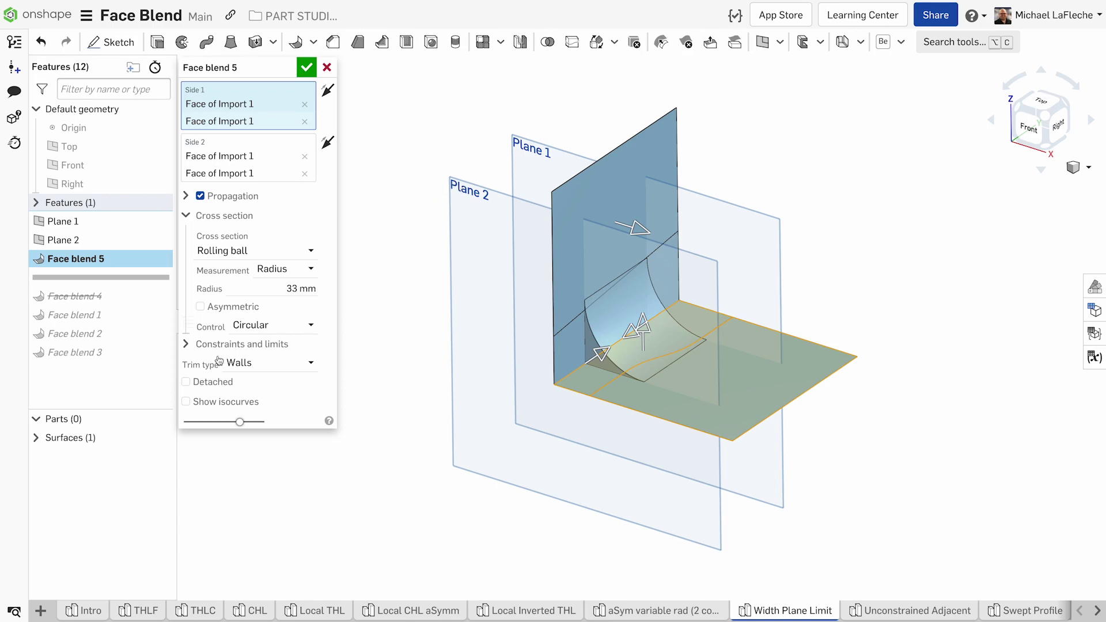
Limit the 33 mm blend between Plane 2 and Plane 1, flip the kept side, and accept Face blend 5
{"action": "left_click", "coordinate": [239, 346]}
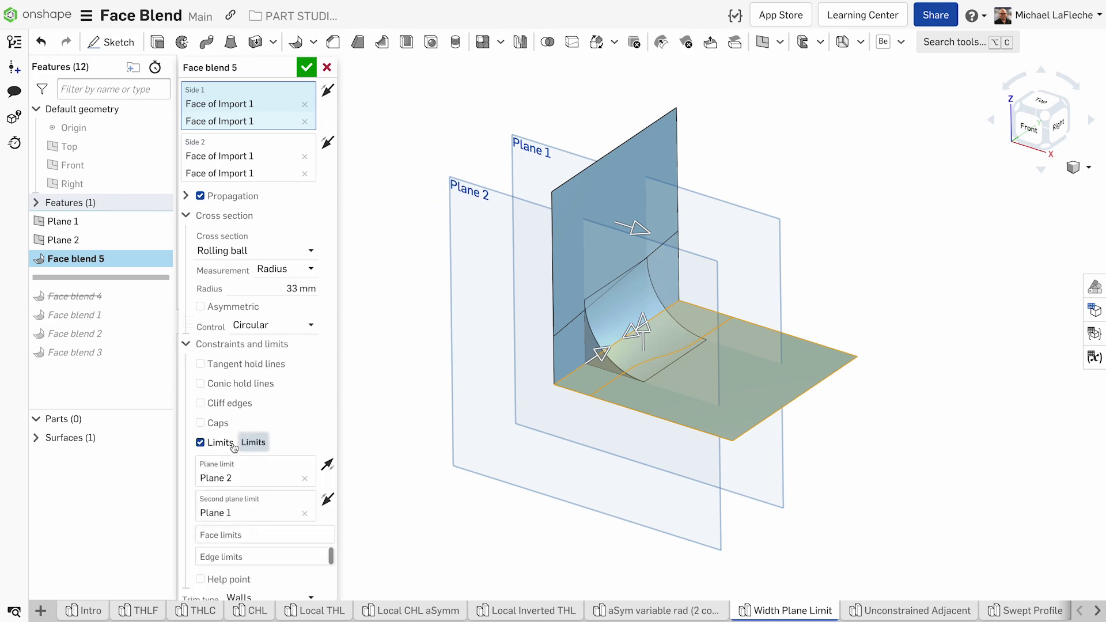
{"action": "left_click", "coordinate": [240, 475]}
{"action": "left_click", "coordinate": [246, 506]}
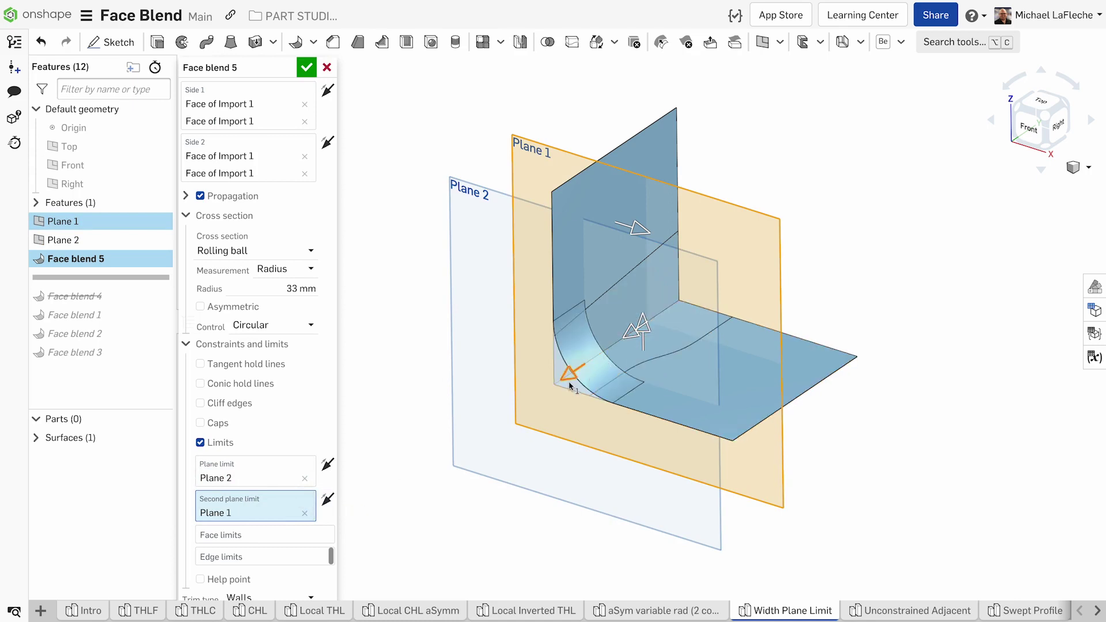
{"action": "left_click", "coordinate": [569, 382]}
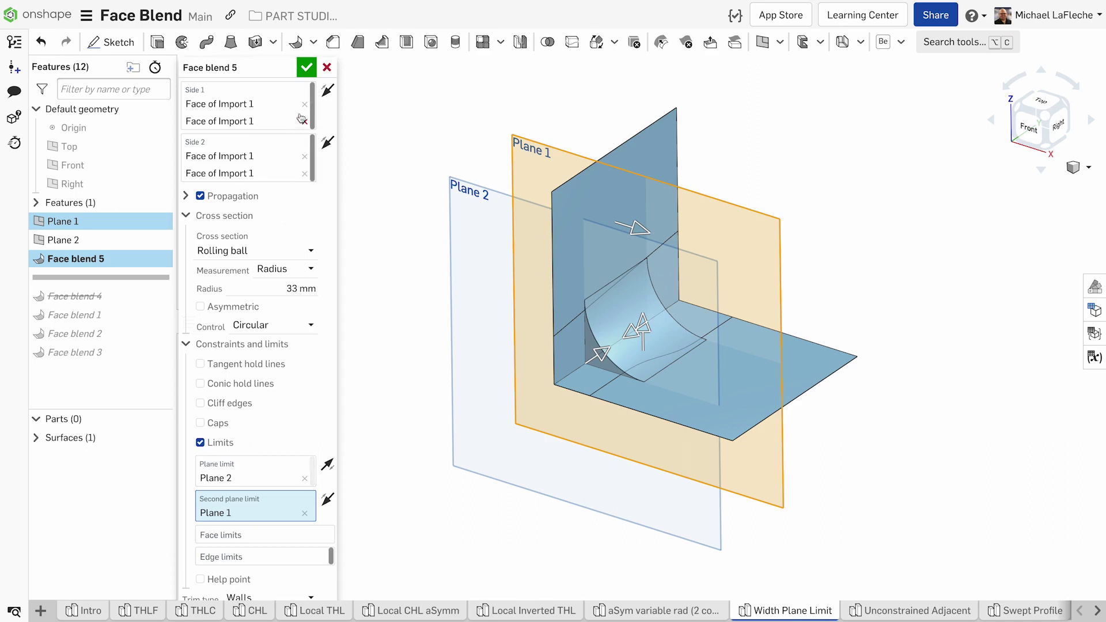
{"action": "left_click", "coordinate": [306, 67]}
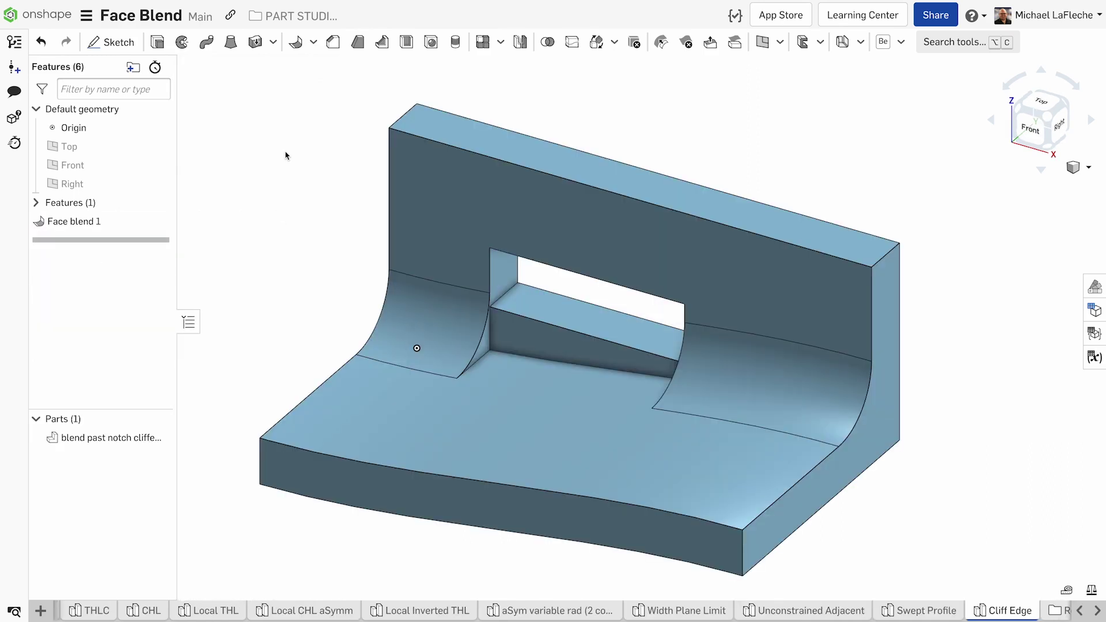
Suppress Face blend 1 and start a new face blend from the base face to the wall face
{"action": "right_click", "coordinate": [115, 223]}
{"action": "left_click", "coordinate": [152, 291]}
{"action": "left_click", "coordinate": [312, 42]}
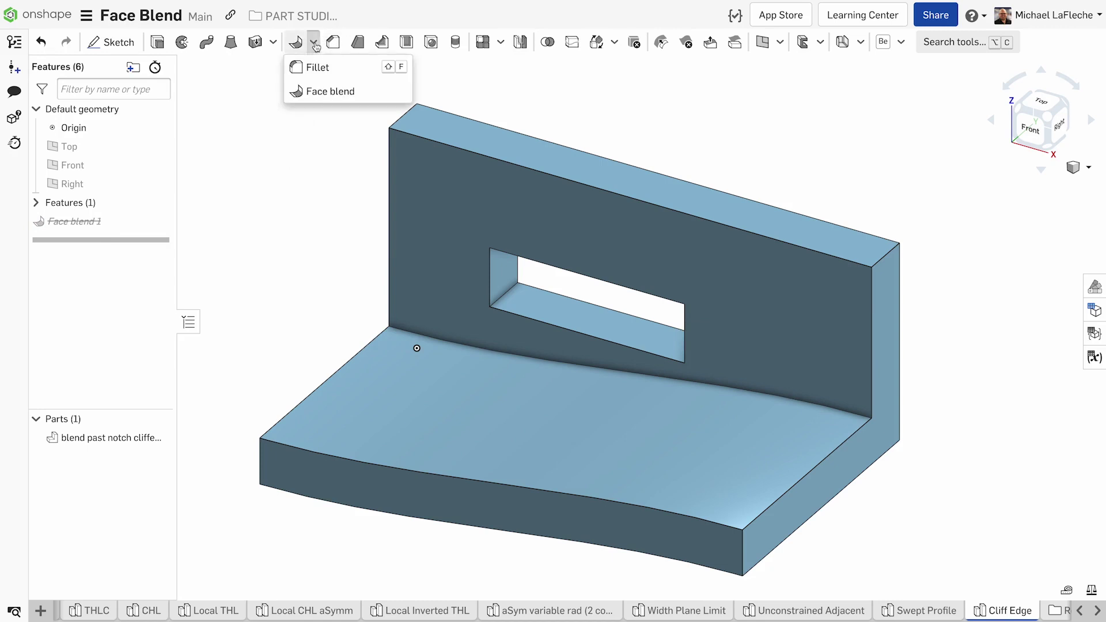
{"action": "left_click", "coordinate": [315, 91]}
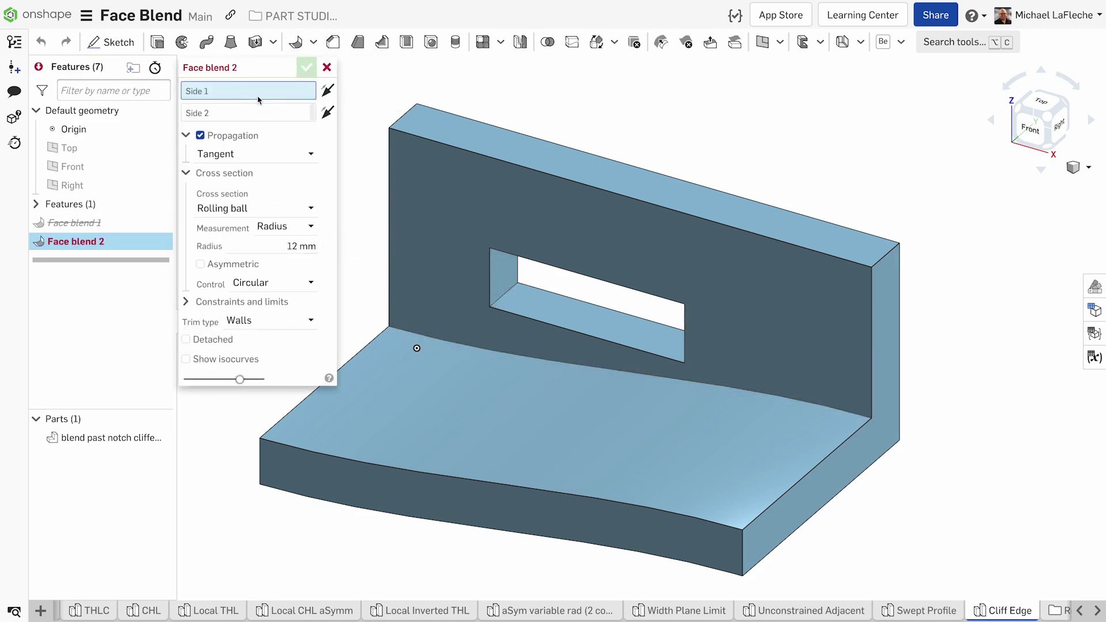
{"action": "left_click", "coordinate": [369, 393]}
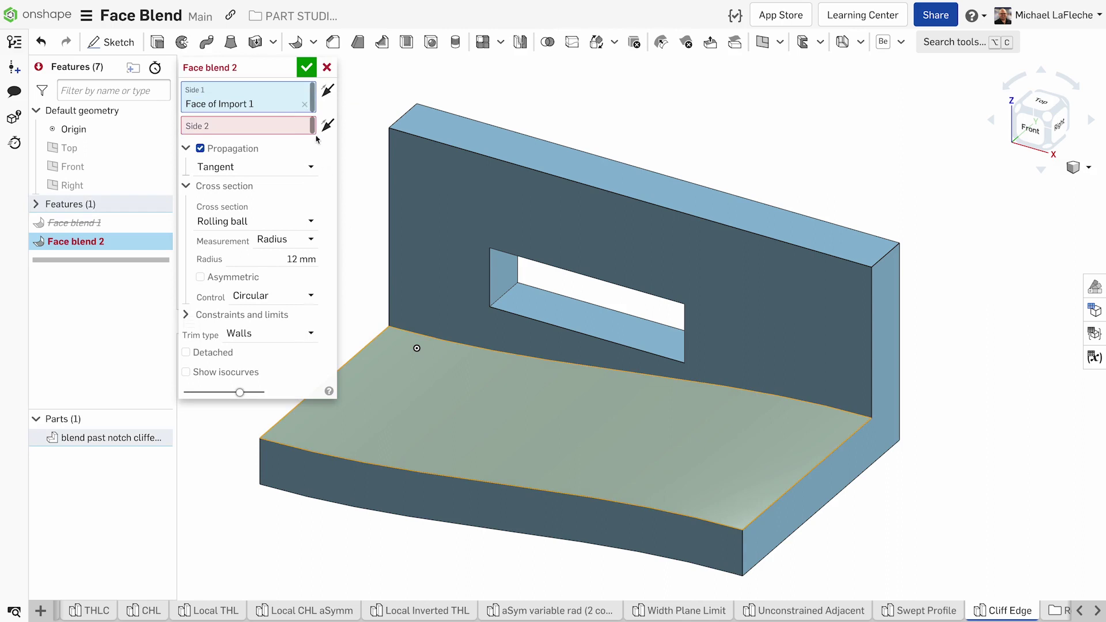
{"action": "left_click", "coordinate": [410, 203]}
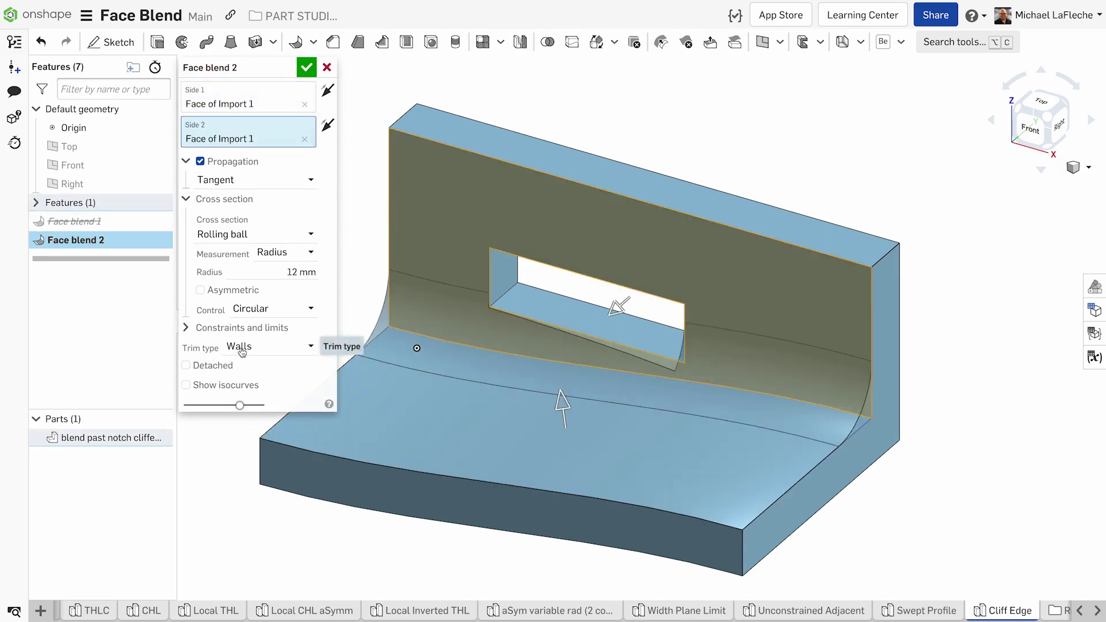
Stop the 12 mm blend at the notch's bottom and right vertical edges as cliff edges, and accept
{"action": "left_click", "coordinate": [243, 328]}
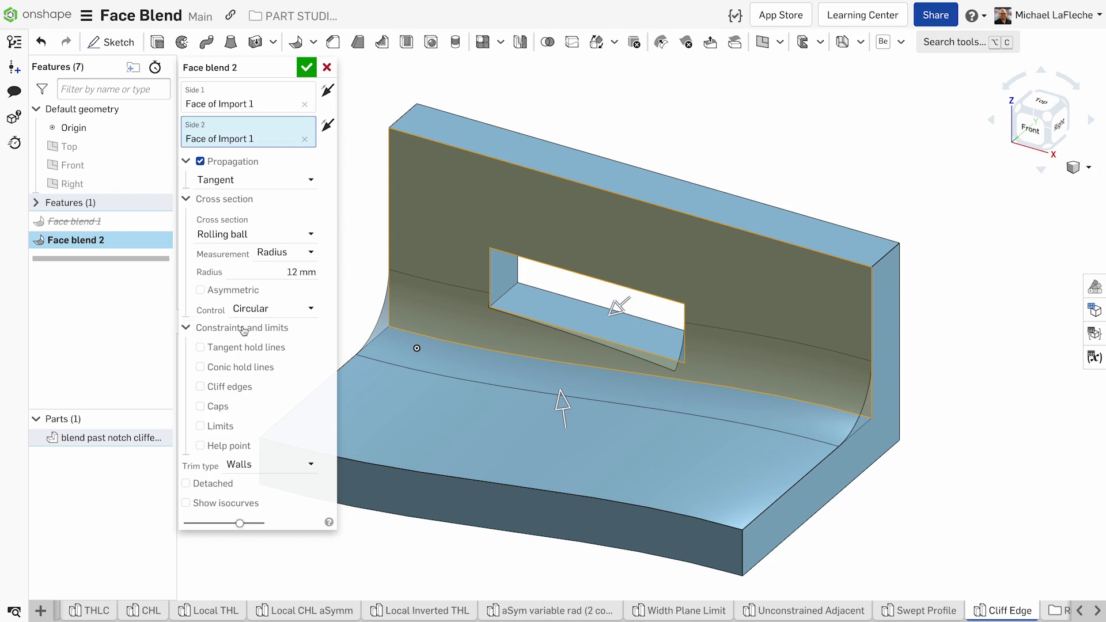
{"action": "left_click", "coordinate": [232, 387]}
{"action": "left_click", "coordinate": [646, 340]}
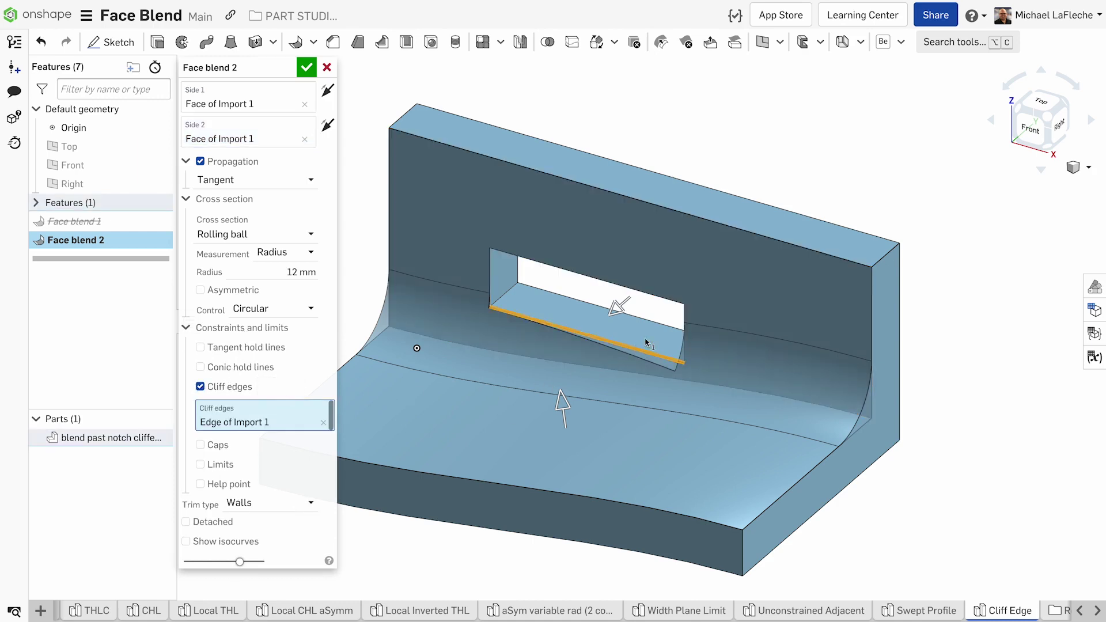
{"action": "left_click", "coordinate": [681, 316]}
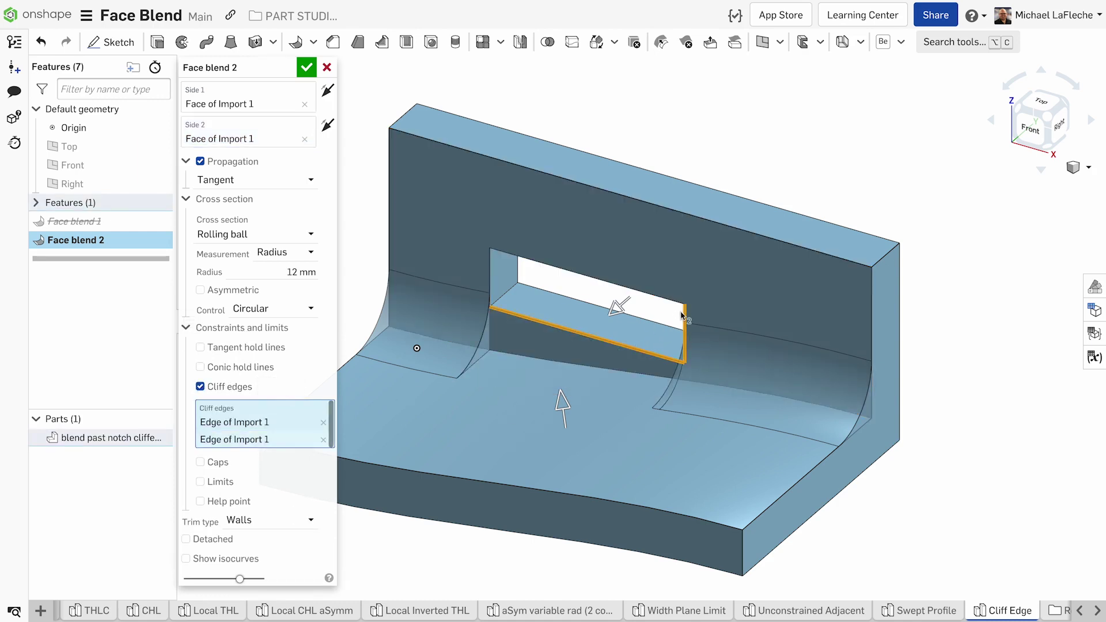
{"action": "left_click", "coordinate": [306, 68]}
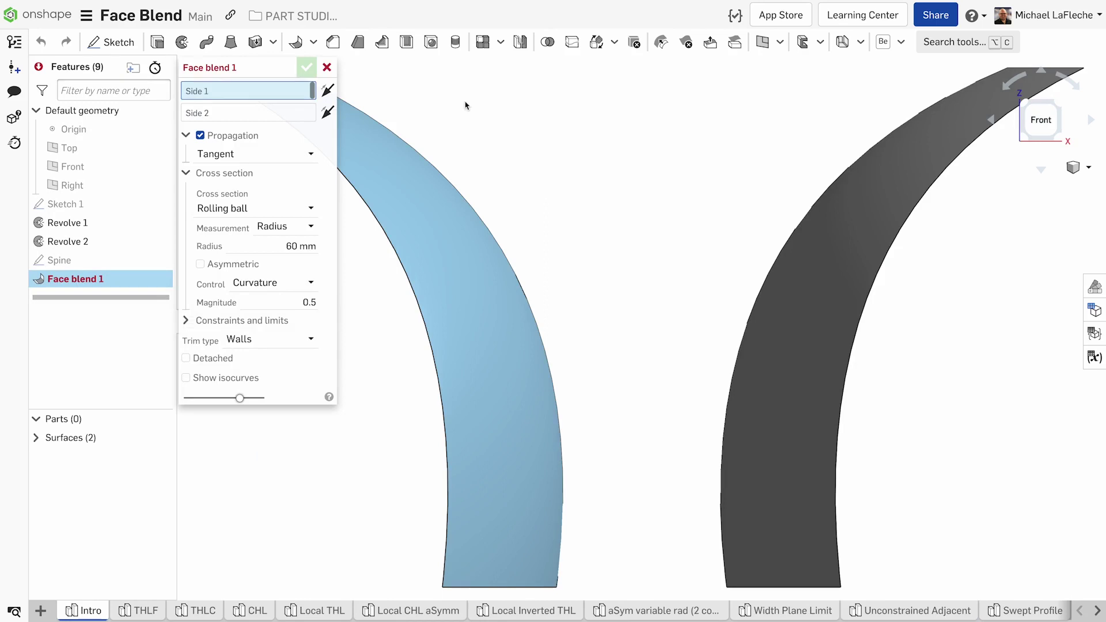
Blend Face of Revolve 1 to Face of Revolve 2 with Circular control
{"action": "left_click", "coordinate": [431, 245]}
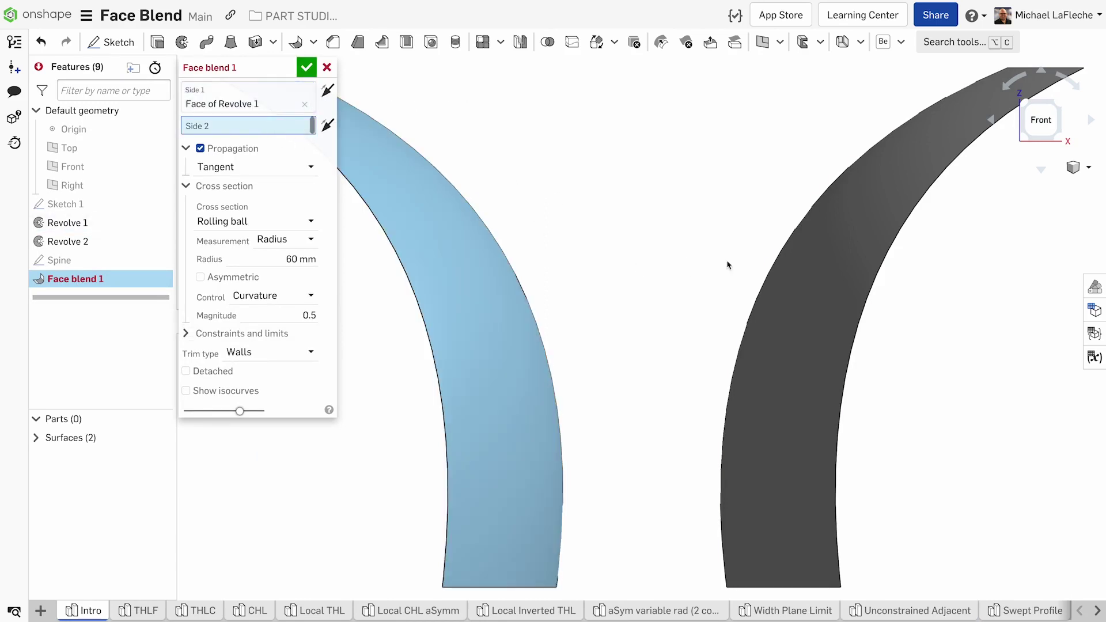
{"action": "left_click", "coordinate": [797, 282]}
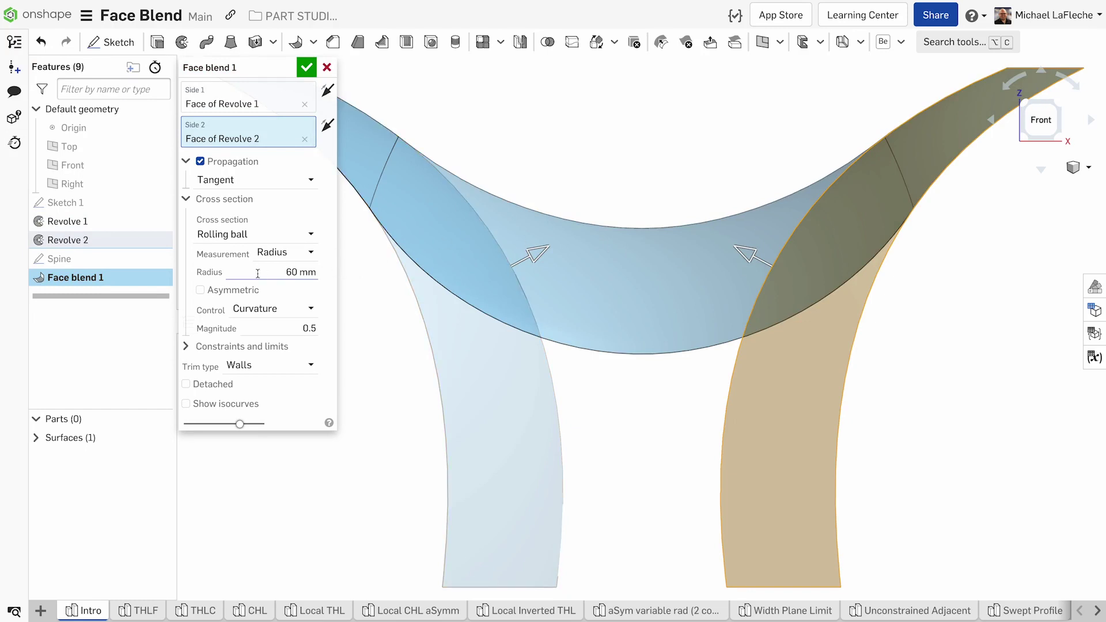
{"action": "left_click", "coordinate": [253, 311]}
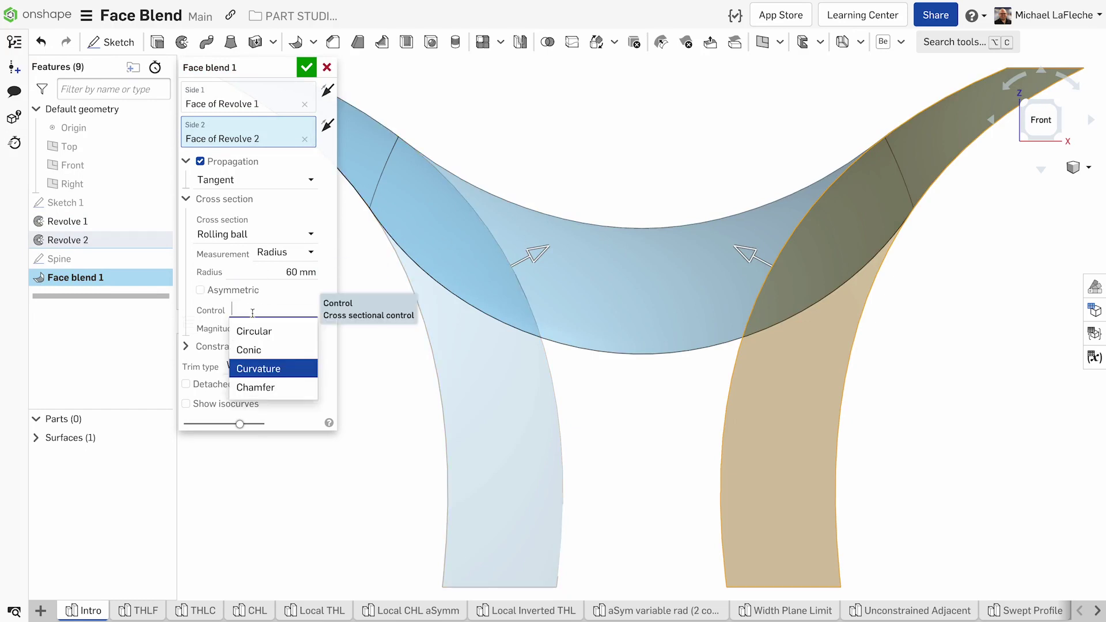
{"action": "left_click", "coordinate": [256, 331]}
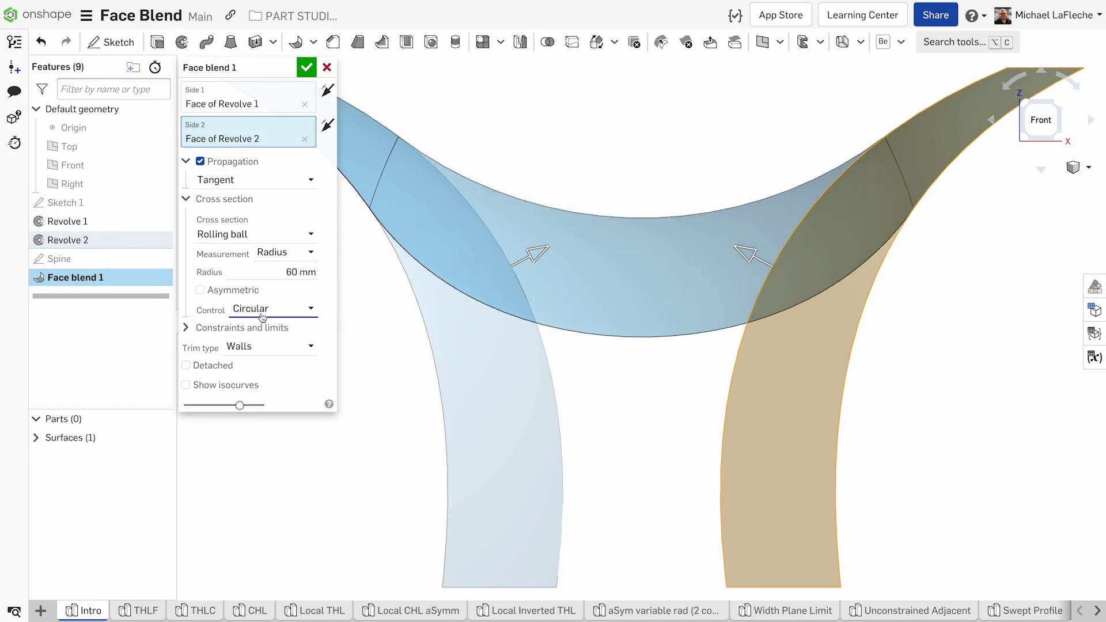
Try Conic, Curvature and Chamfer controls, return to Circular, and show 10 isocurves
{"action": "left_click", "coordinate": [259, 314]}
{"action": "left_click", "coordinate": [260, 351]}
{"action": "left_click", "coordinate": [260, 309]}
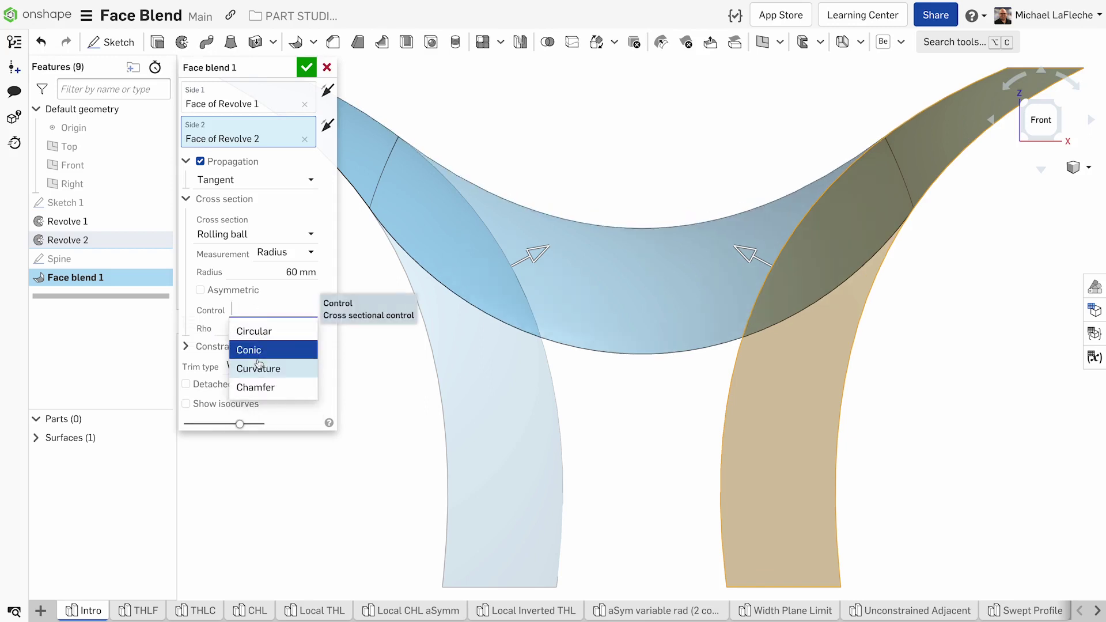
{"action": "left_click", "coordinate": [259, 369]}
{"action": "left_click", "coordinate": [272, 301]}
{"action": "left_click", "coordinate": [271, 388]}
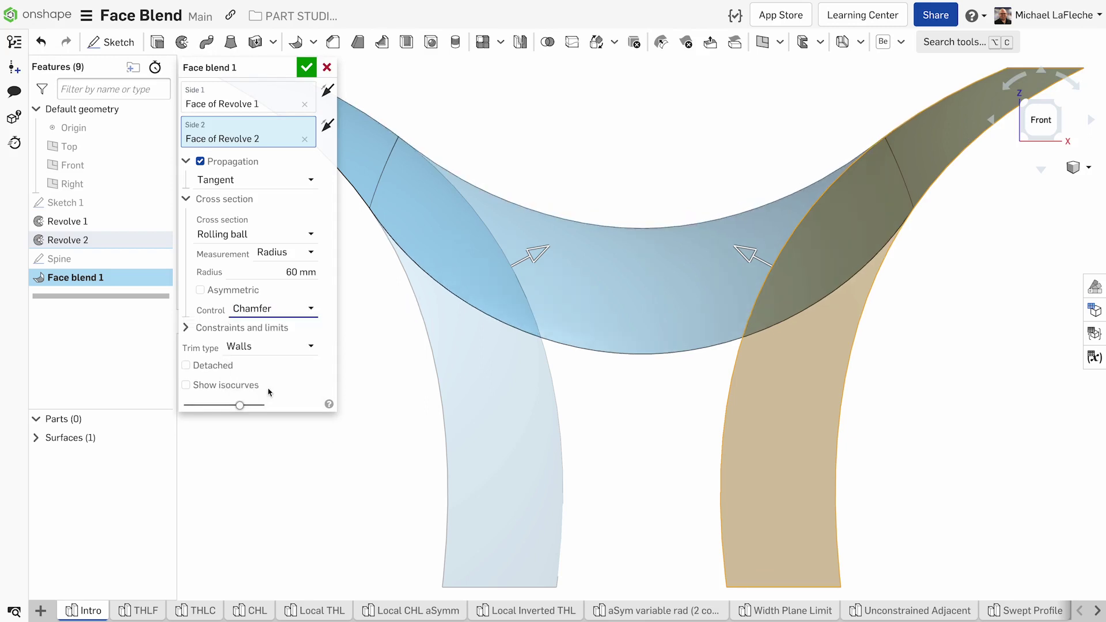
{"action": "left_click", "coordinate": [268, 310]}
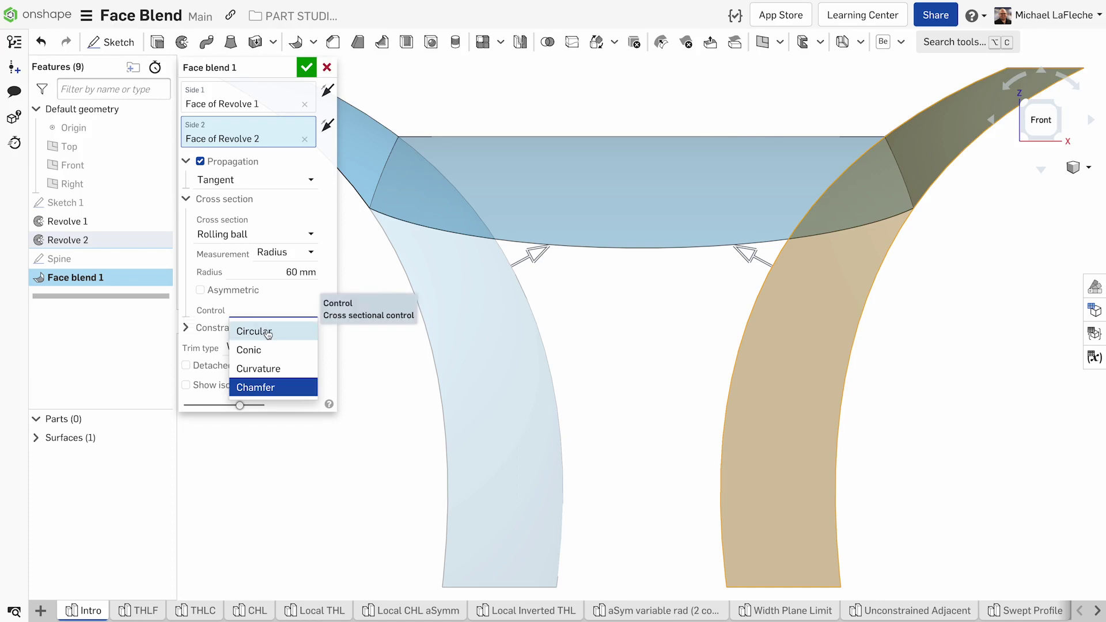
{"action": "left_click", "coordinate": [265, 330]}
{"action": "left_click", "coordinate": [252, 383]}
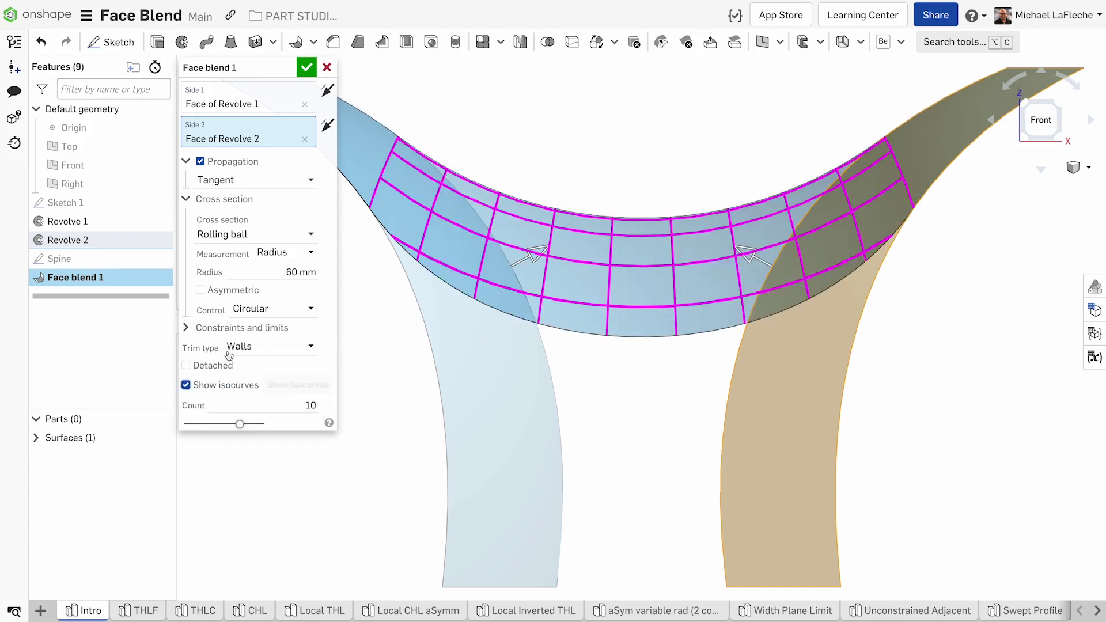